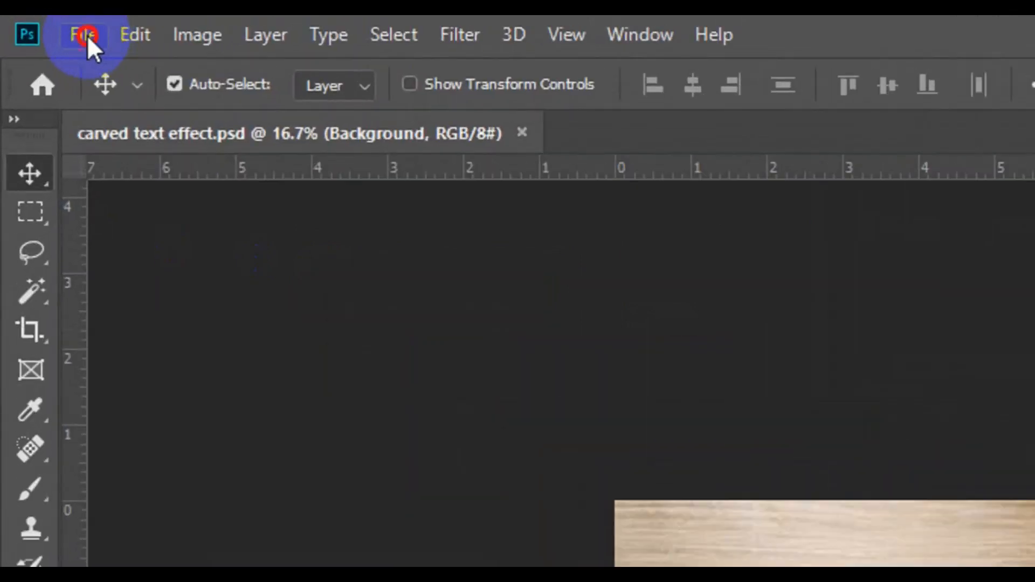
# Start a new document and name it "Carved TextEffect"
pyautogui.click(87, 34)
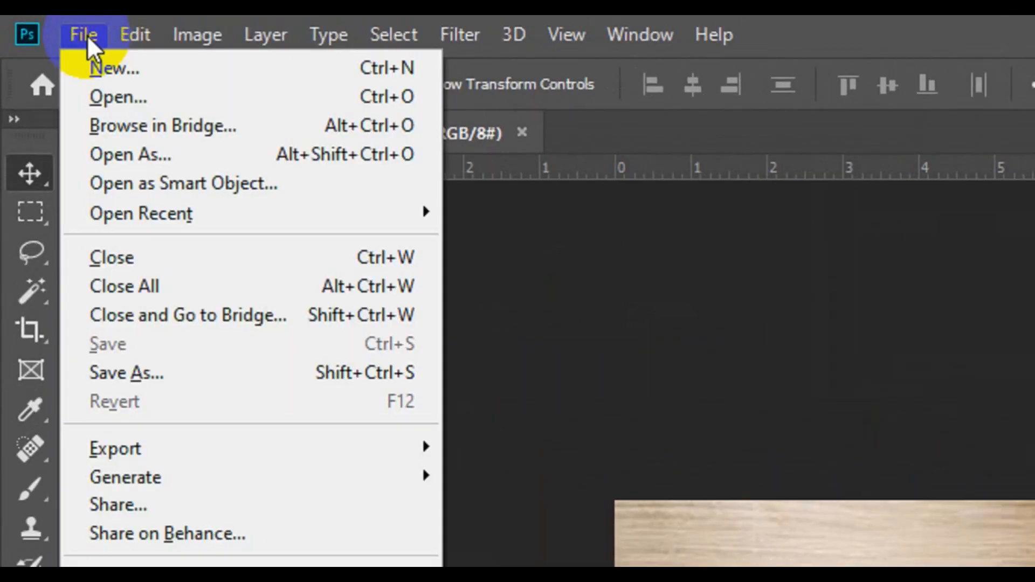
pyautogui.click(143, 79)
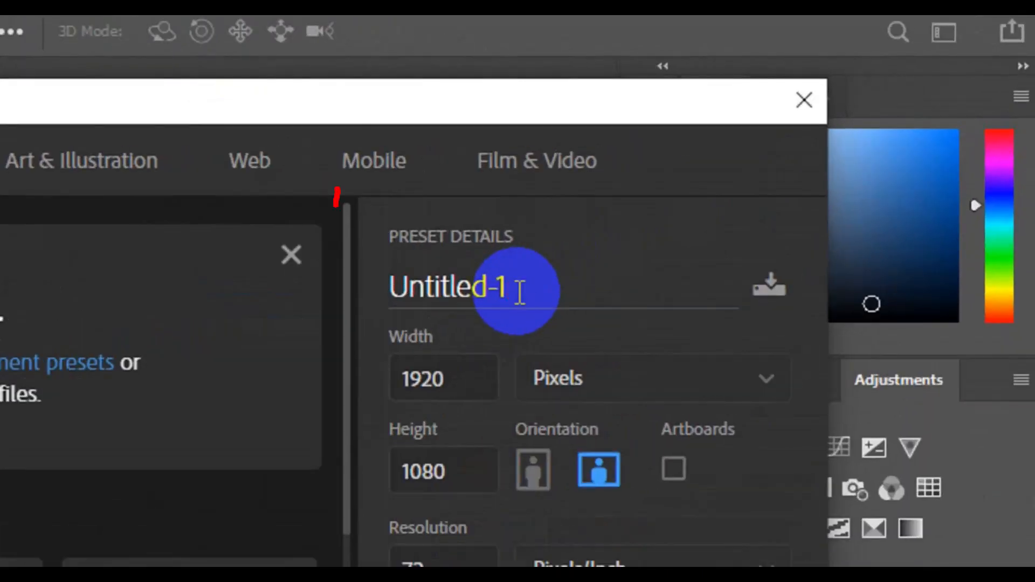
pyautogui.doubleClick(520, 293)
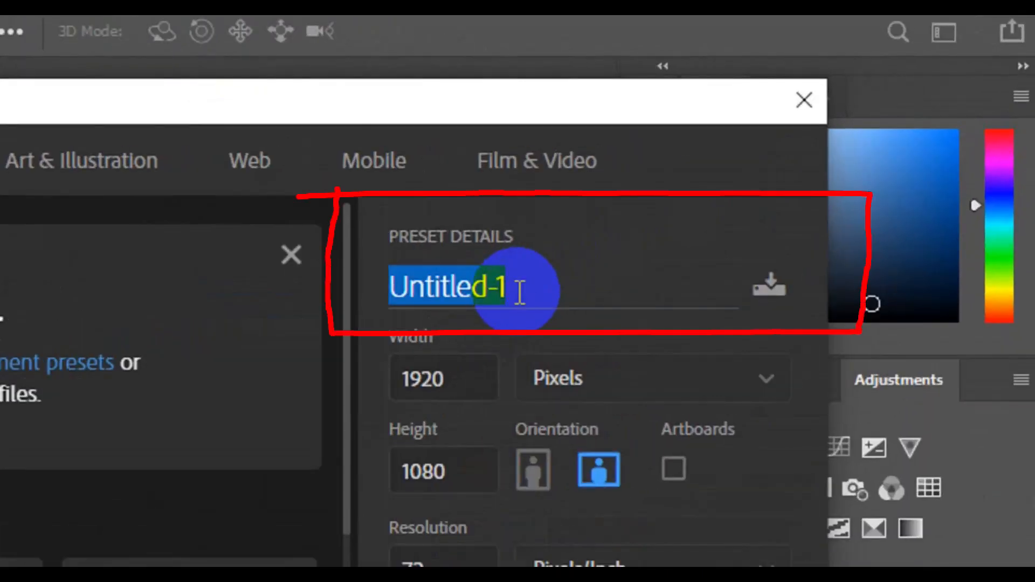
pyautogui.press('BackSpace')
pyautogui.write('Carve')
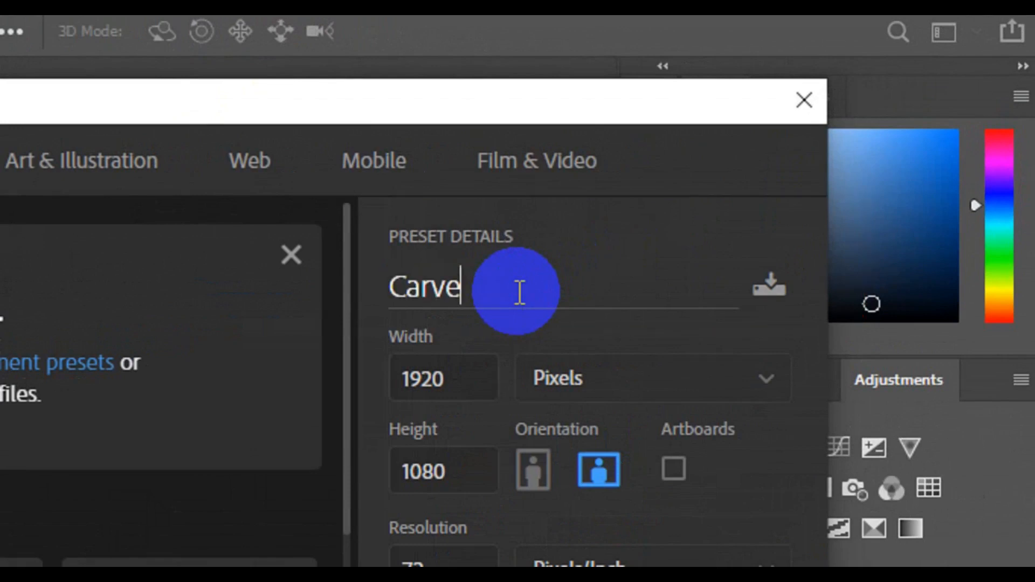
pyautogui.write('d TextEffect')
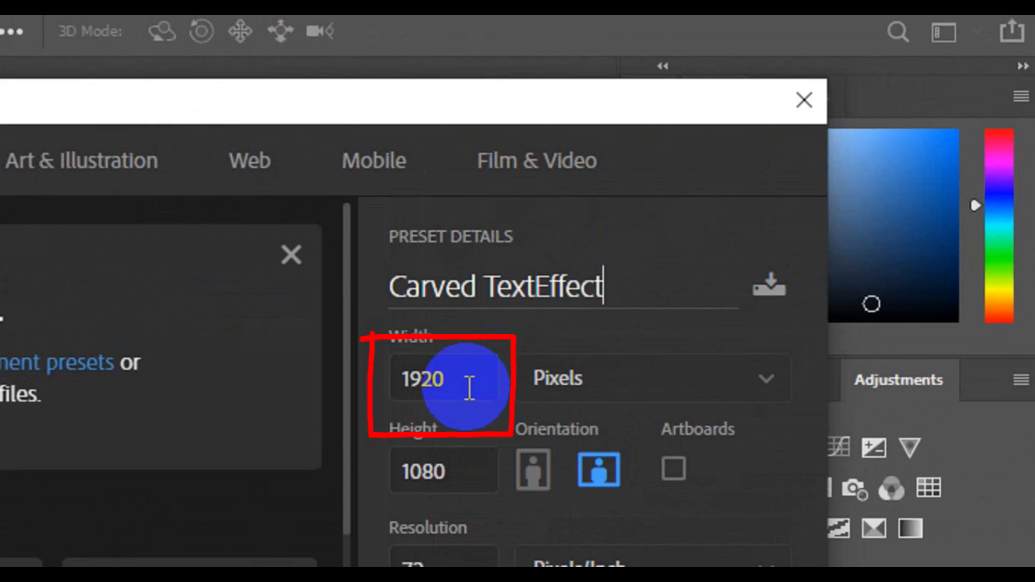
# Use 1920 × 1080 pixels for the new document, set its resolution to 300 pixels/inch and create it
pyautogui.click(470, 388)
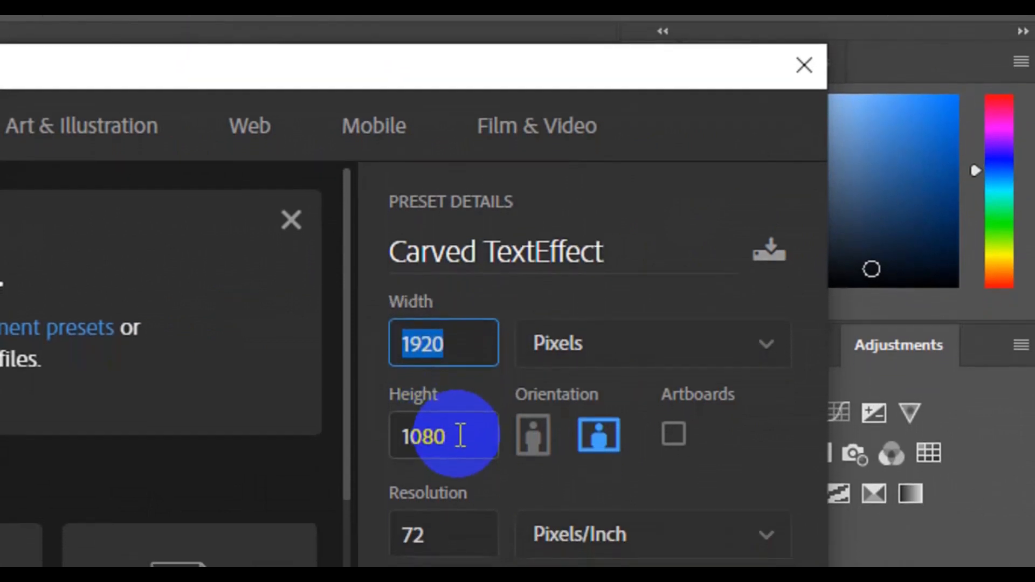
pyautogui.click(461, 431)
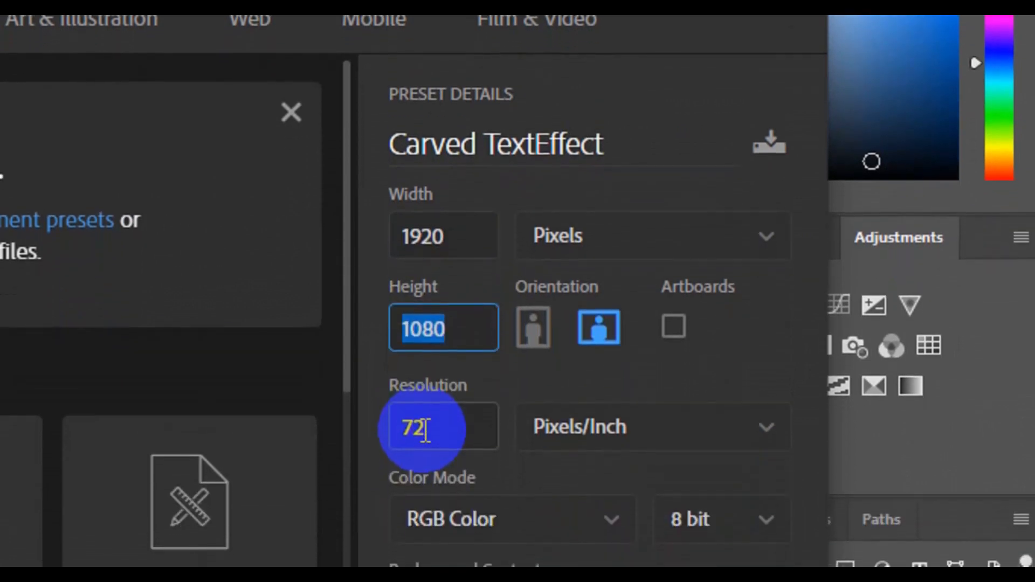
pyautogui.click(426, 449)
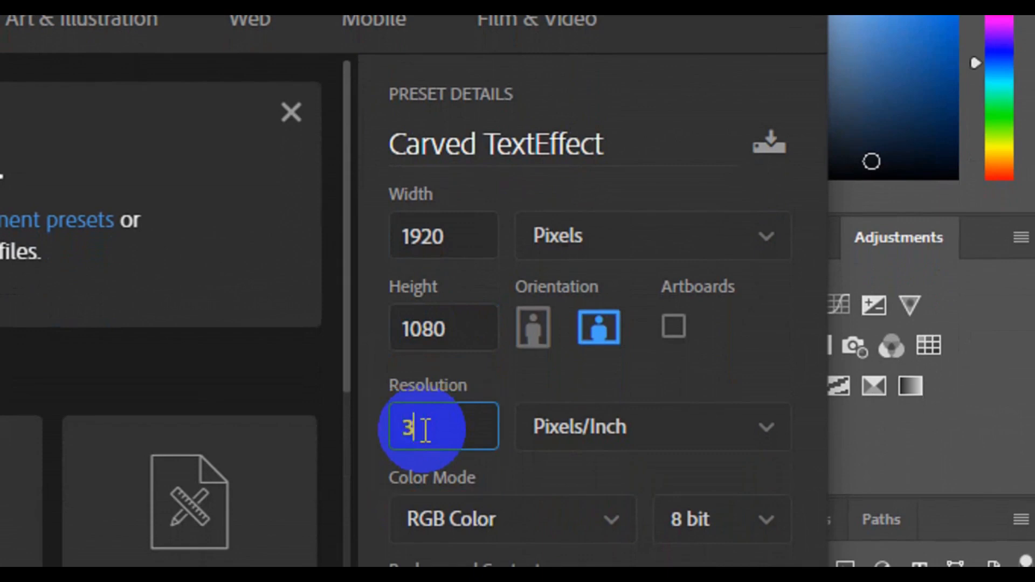
pyautogui.write('300')
pyautogui.click(629, 510)
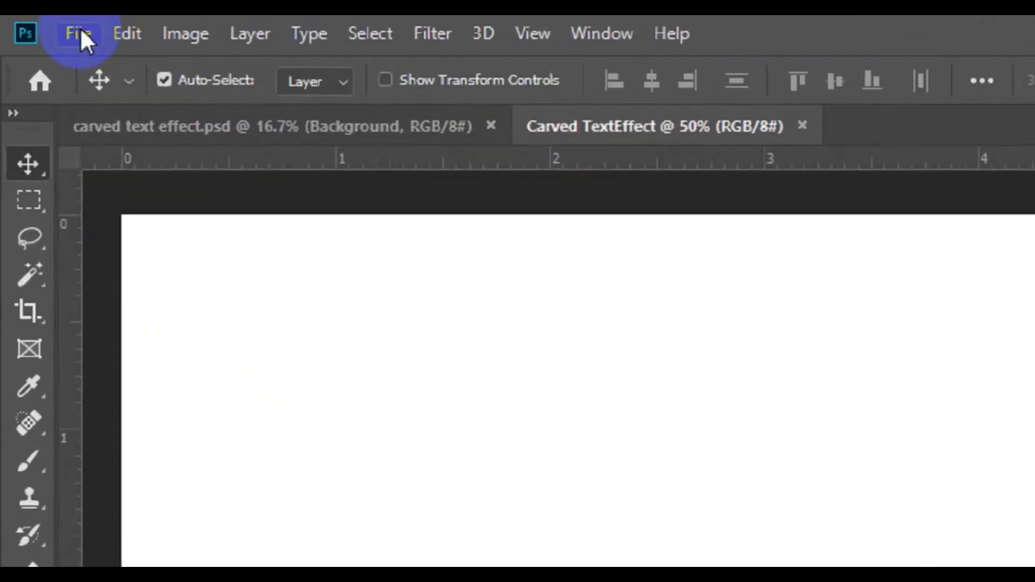
# Place the wood texture image "images (10)" into the document as an embedded file
pyautogui.click(76, 32)
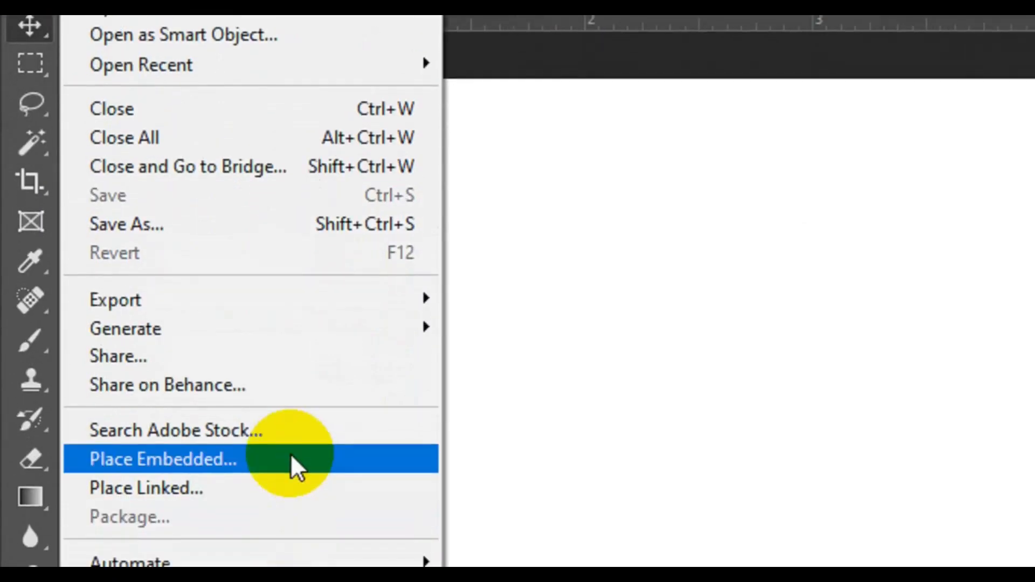
pyautogui.click(291, 461)
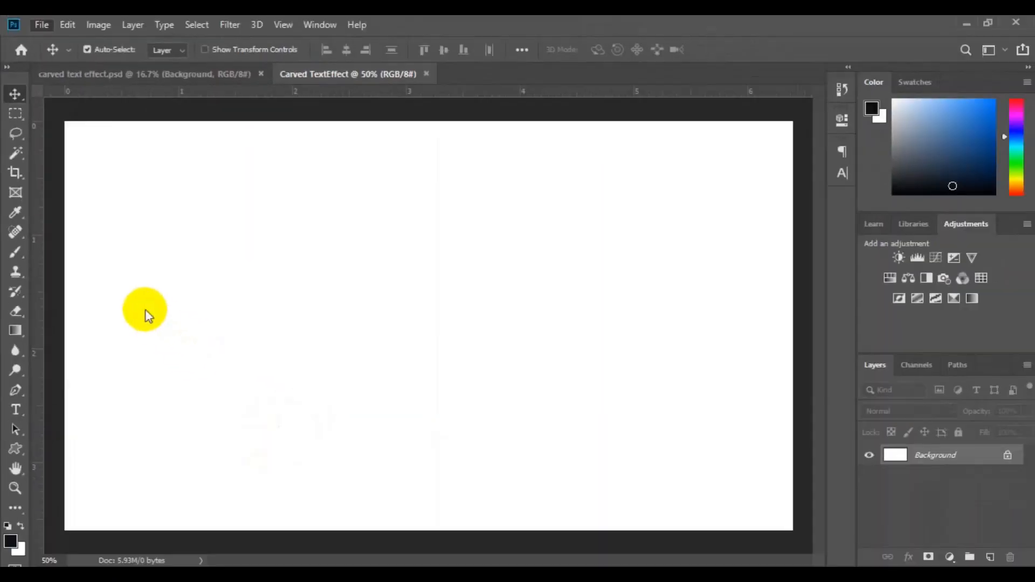
pyautogui.doubleClick(261, 273)
pyautogui.moveTo(504, 122); pyautogui.dragTo(507, 220)
pyautogui.click(179, 163)
pyautogui.click(382, 356)
# Scale the placed wood image to about 184% so it covers the whole canvas, and commit the transform
pyautogui.hotkey('ctrl', '-')
pyautogui.moveTo(594, 436); pyautogui.dragTo(696, 502)
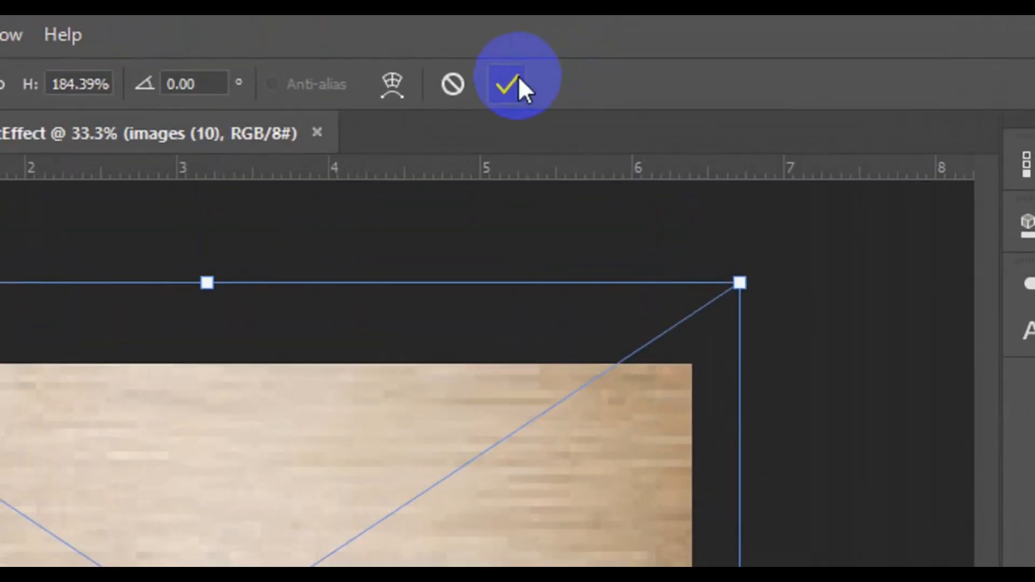
pyautogui.click(507, 81)
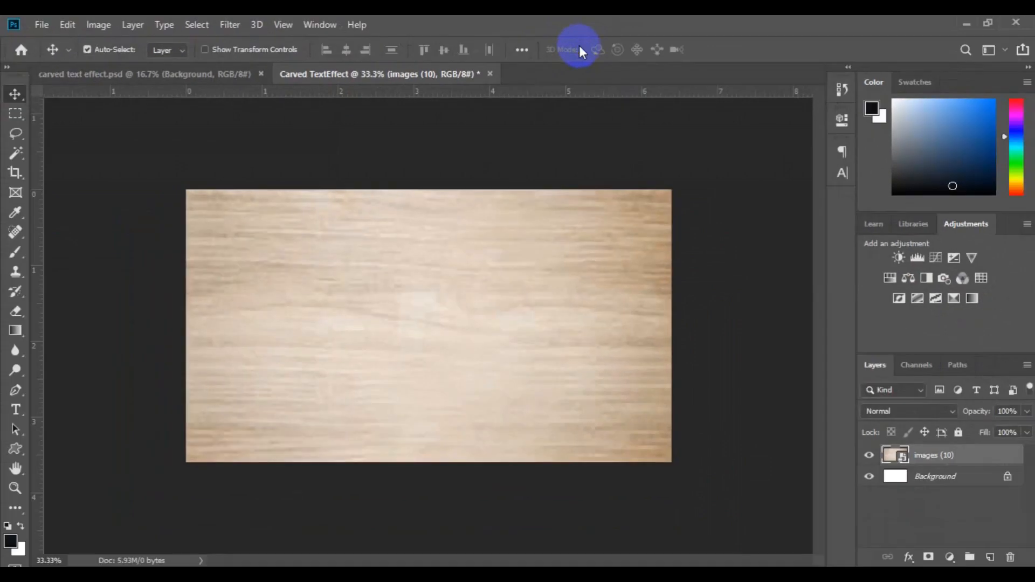
pyautogui.click(517, 367)
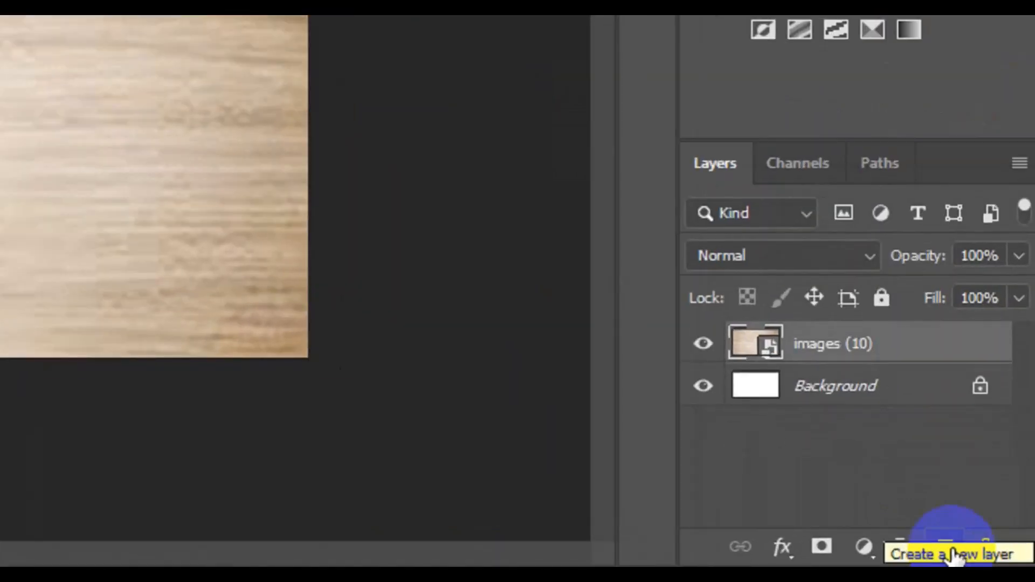
# Add a new layer above the wood image and set up the Horizontal Type tool with Roboto Black at 140 pt
pyautogui.click(949, 550)
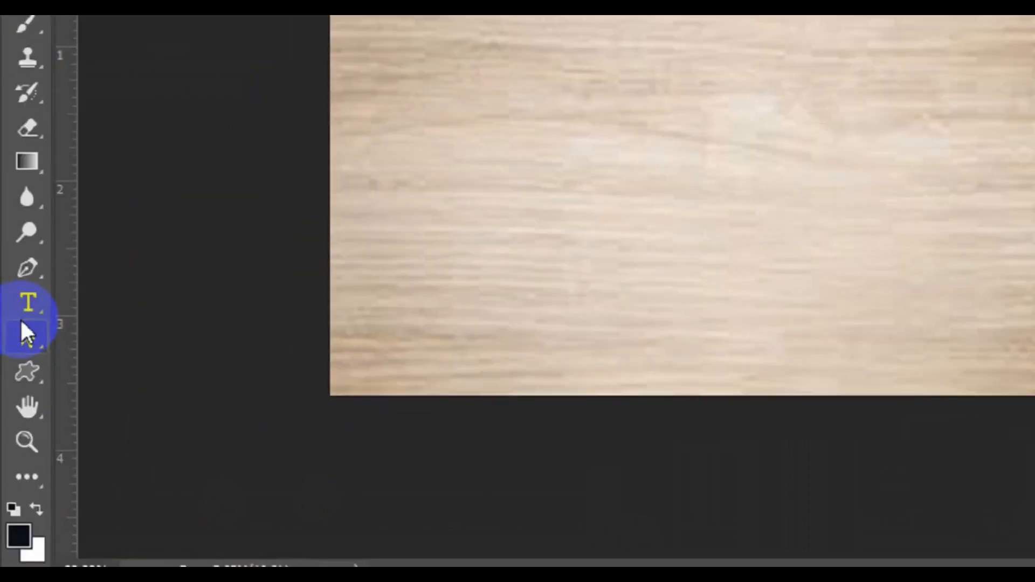
pyautogui.click(15, 413)
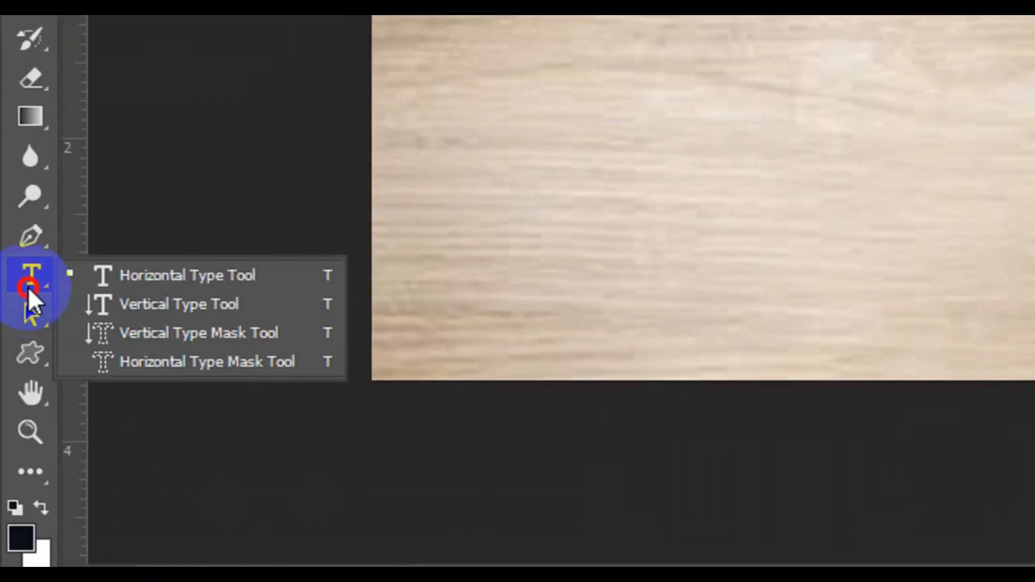
pyautogui.click(184, 285)
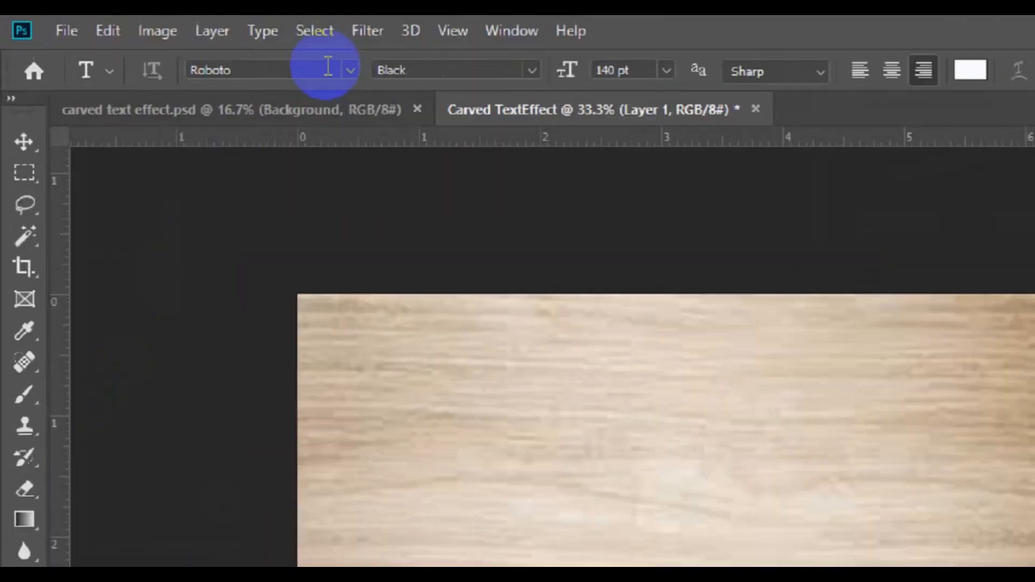
pyautogui.click(194, 48)
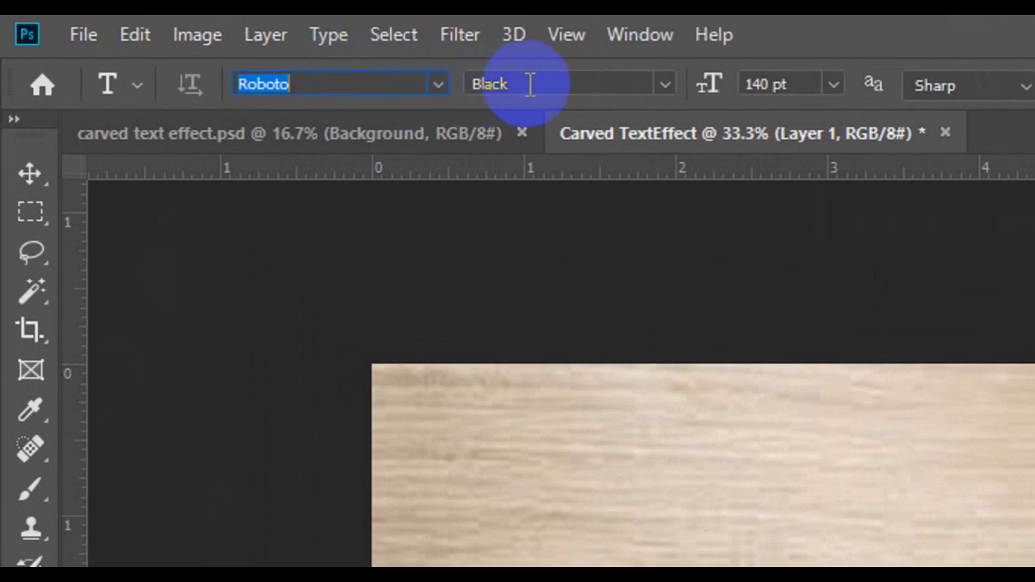
pyautogui.click(492, 83)
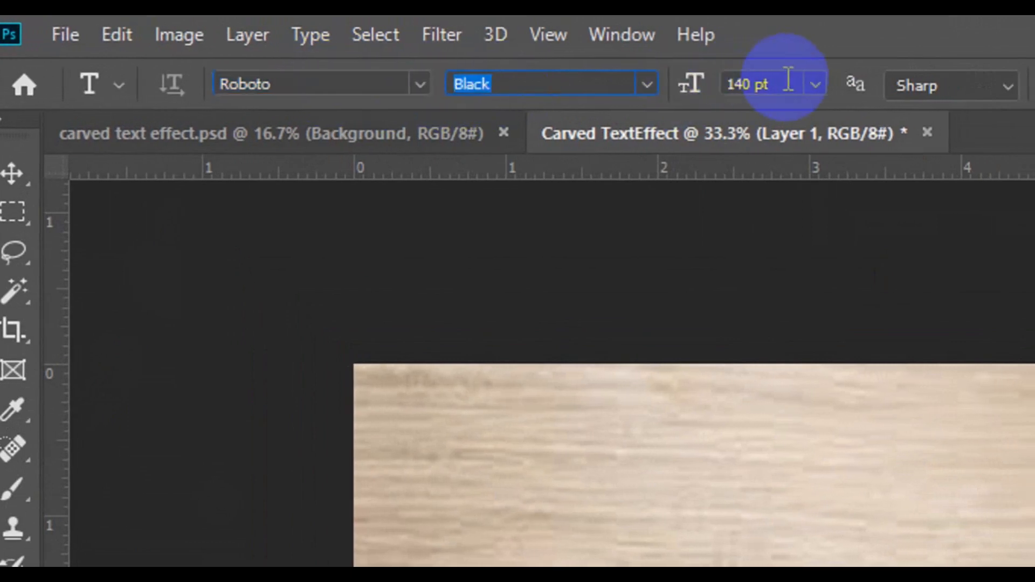
pyautogui.click(760, 85)
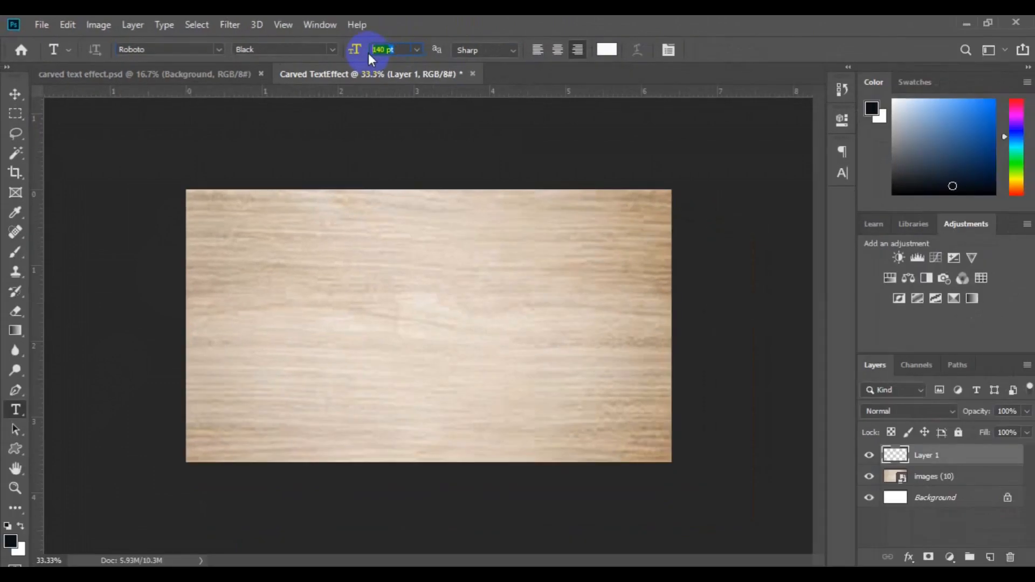
# Add the text "LOVE" over the wood background and commit it
pyautogui.click(310, 343)
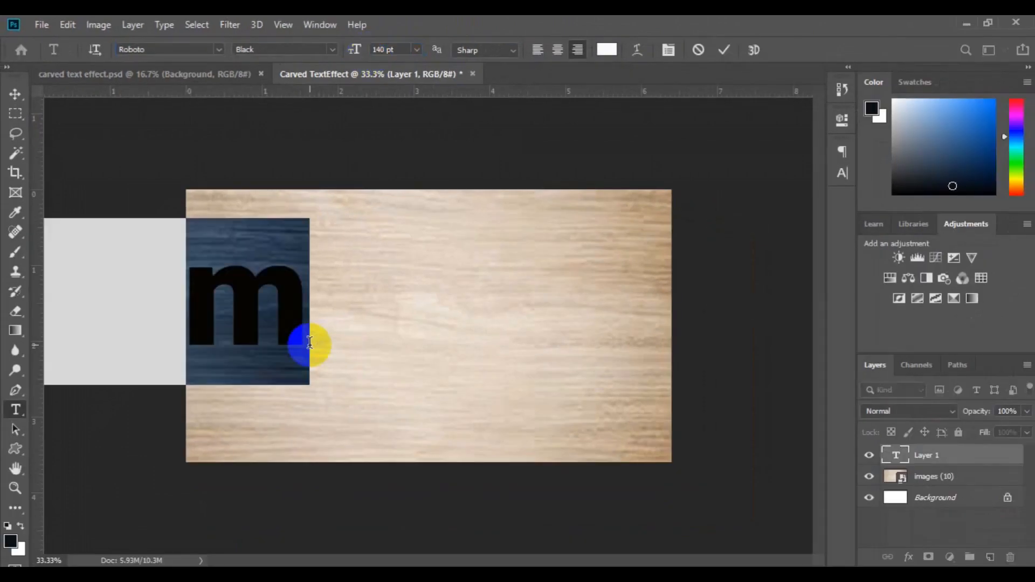
pyautogui.click(310, 343)
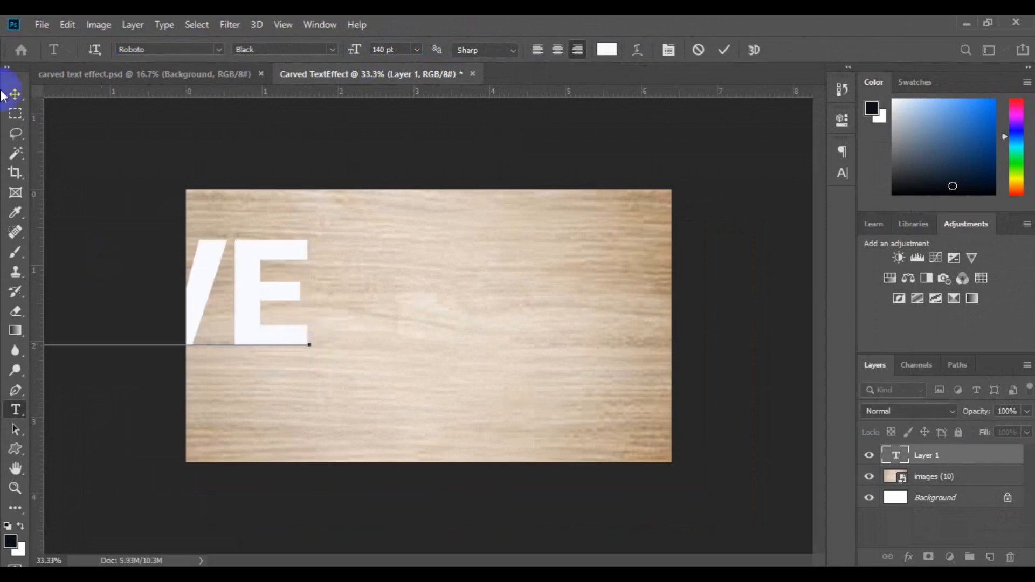
pyautogui.click(17, 96)
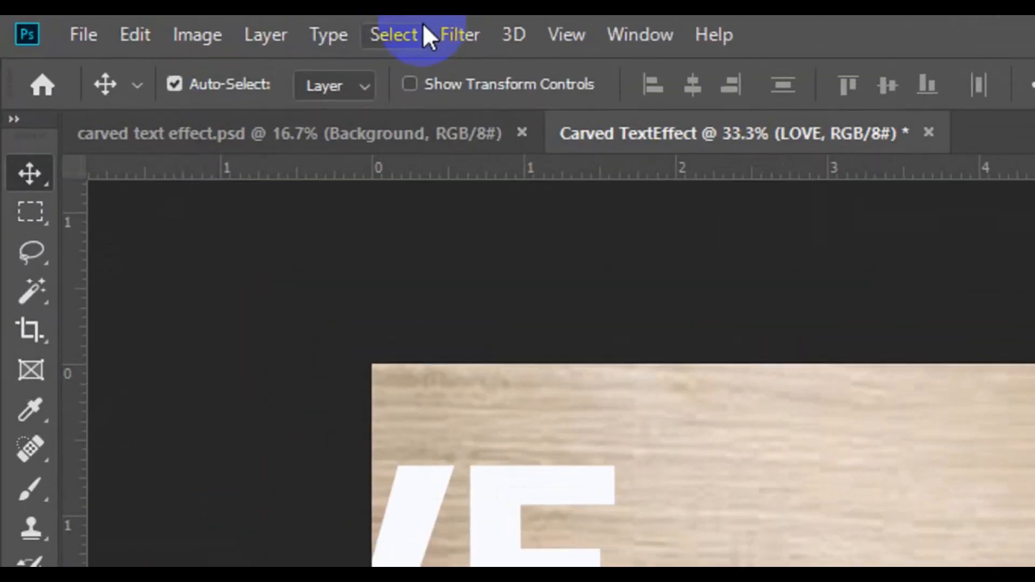
# Centre the LOVE text horizontally and vertically on the canvas by aligning it to a full-canvas selection, then deselect
pyautogui.click(419, 28)
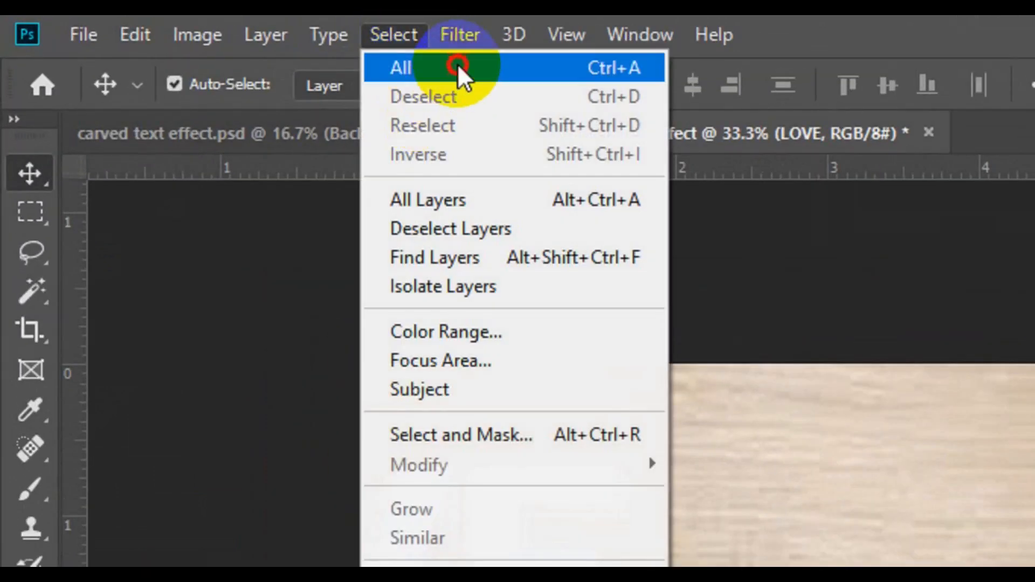
pyautogui.click(457, 66)
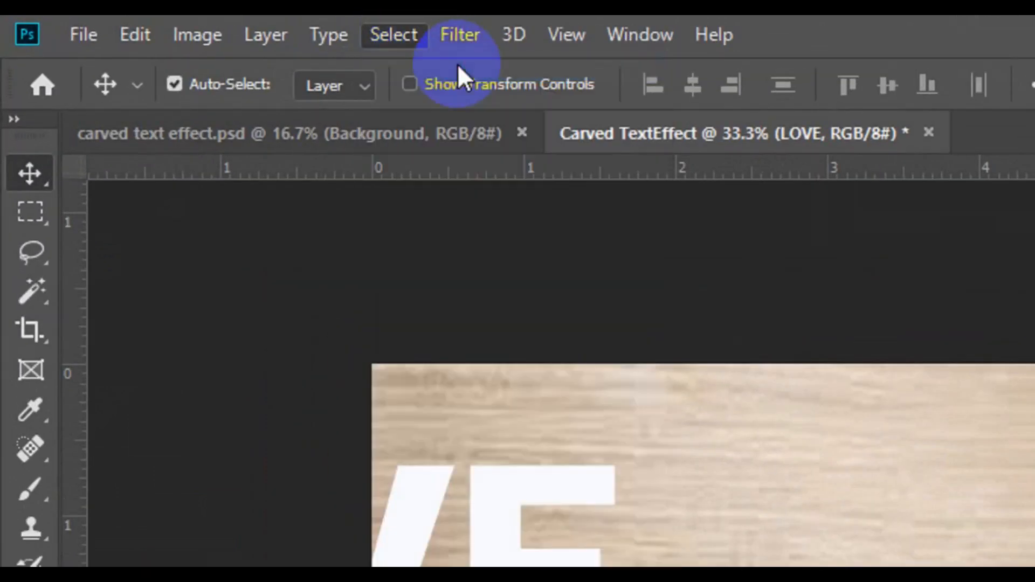
pyautogui.click(686, 96)
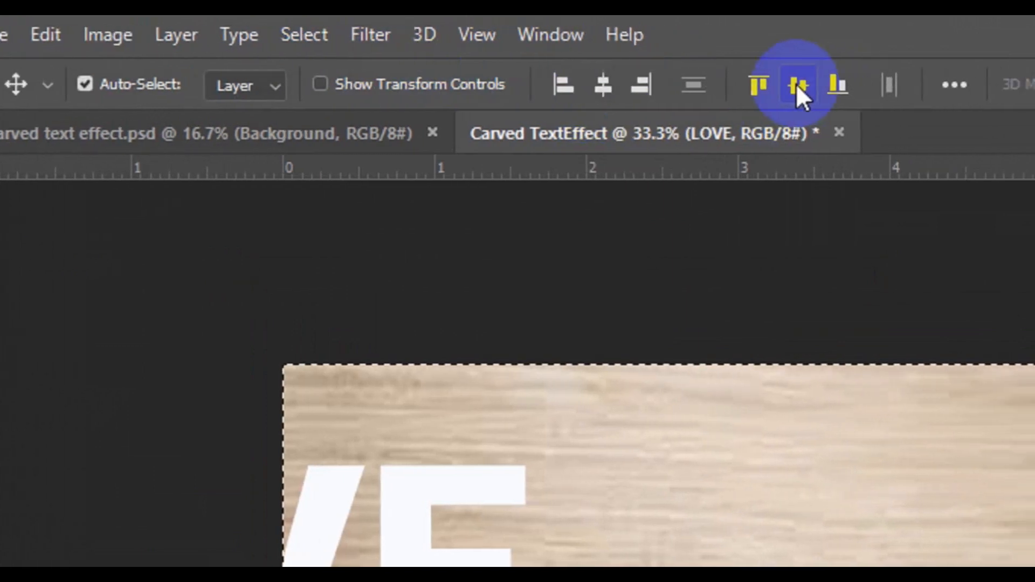
pyautogui.click(782, 85)
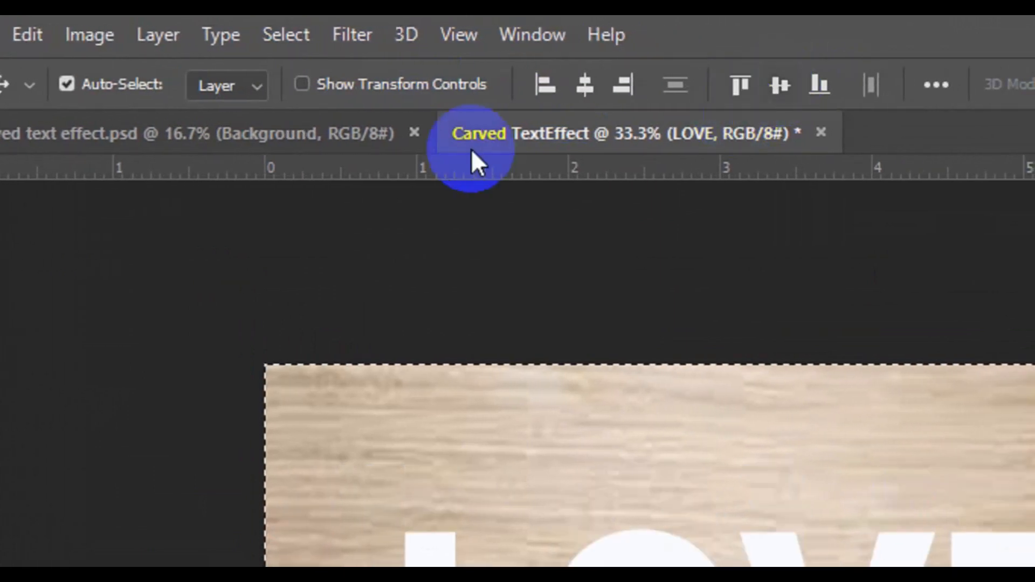
pyautogui.click(280, 43)
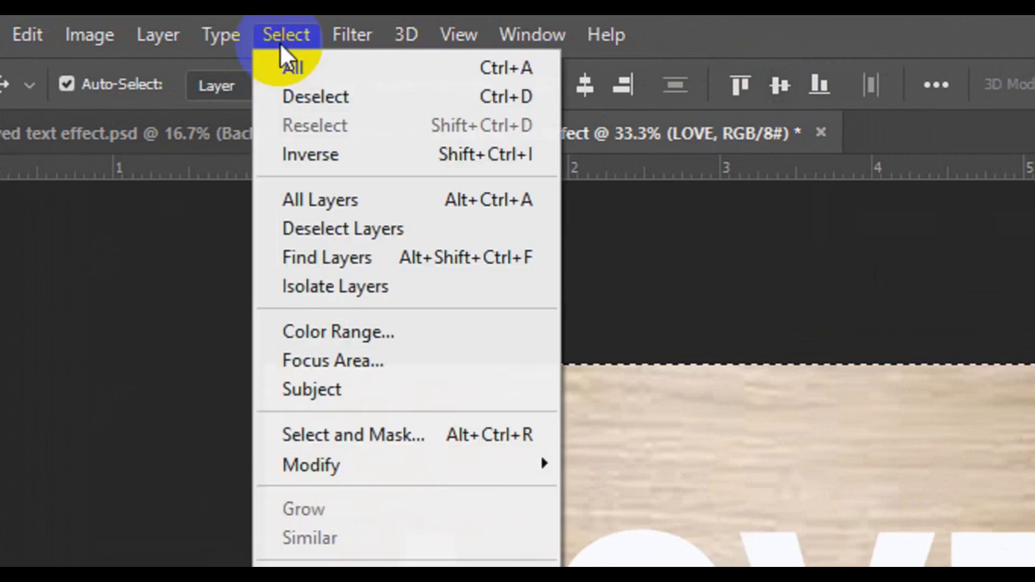
pyautogui.click(304, 95)
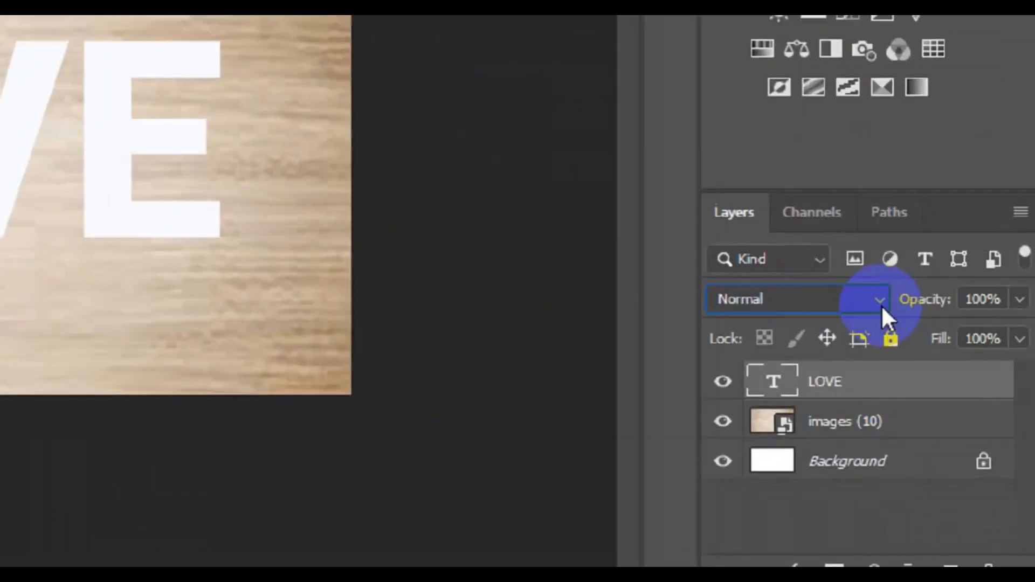
# Set the LOVE text layer's blend mode to Multiply
pyautogui.click(872, 284)
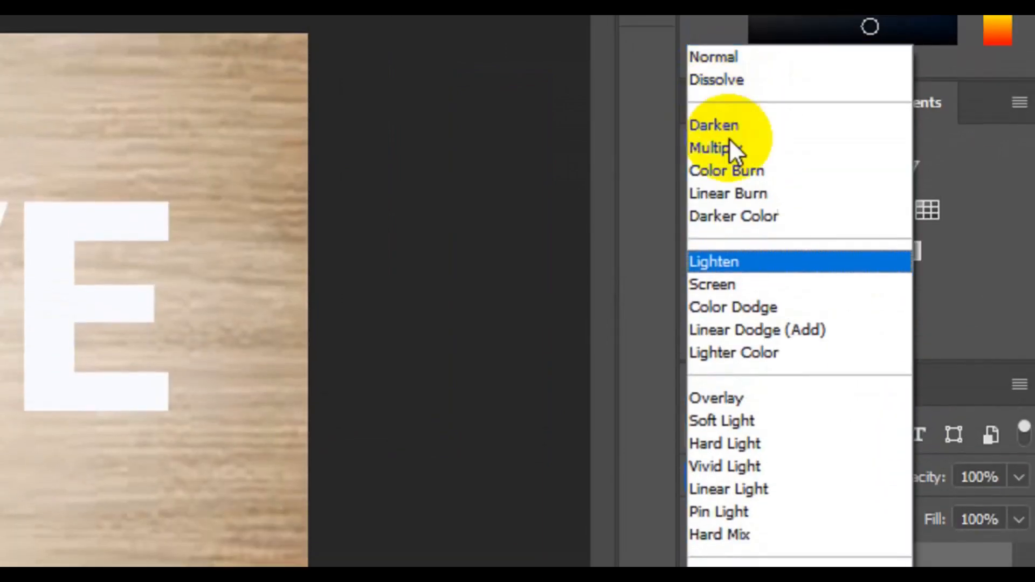
pyautogui.click(732, 148)
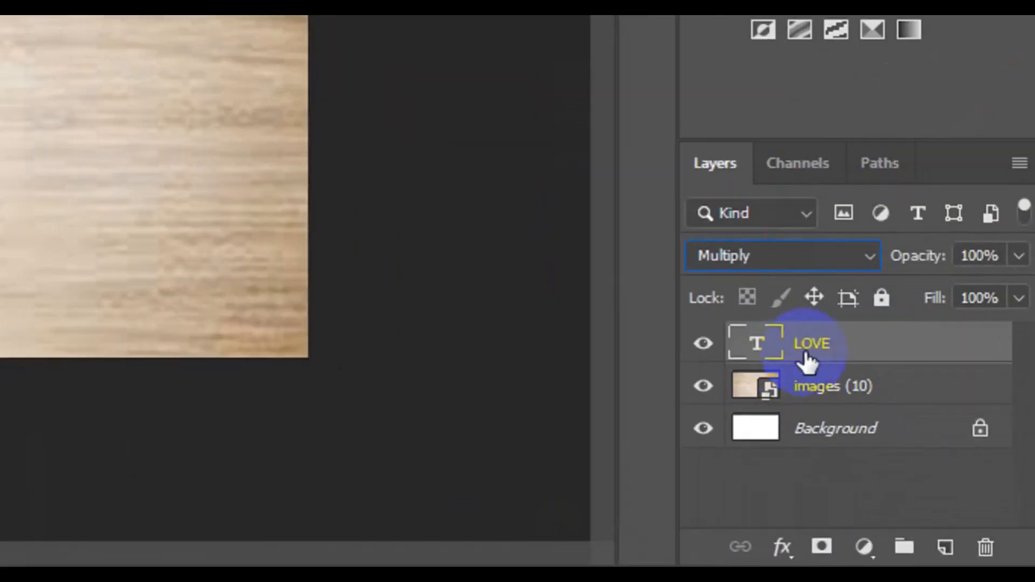
# Apply Bevel & Emboss to the LOVE text layer with Outer Bevel, Chisel Hard, depth 120%, direction Up, size 17 px and soften 7 px
pyautogui.rightClick(919, 460)
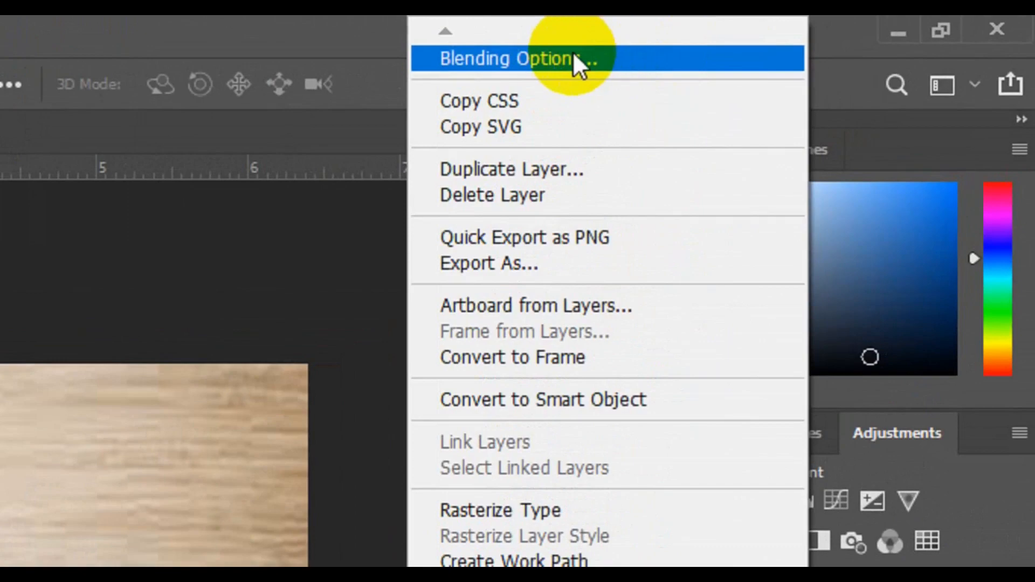
pyautogui.click(804, 33)
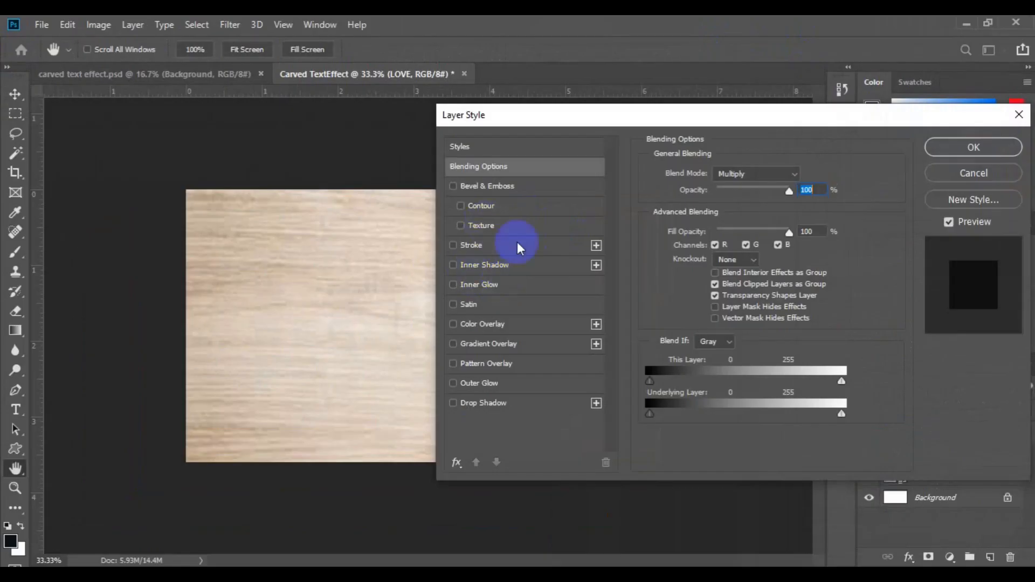
pyautogui.click(494, 186)
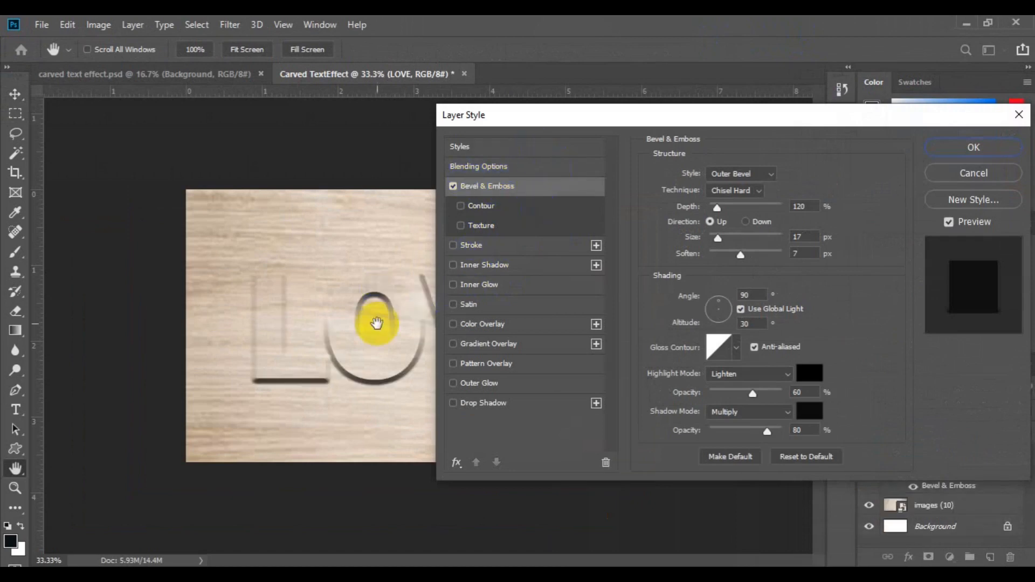
pyautogui.click(752, 174)
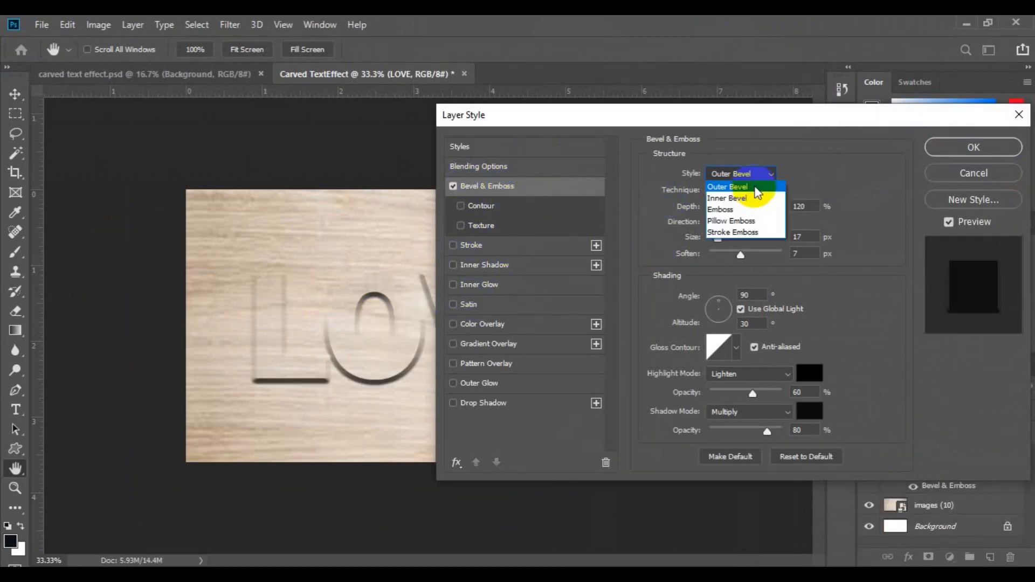
pyautogui.click(752, 187)
pyautogui.click(753, 190)
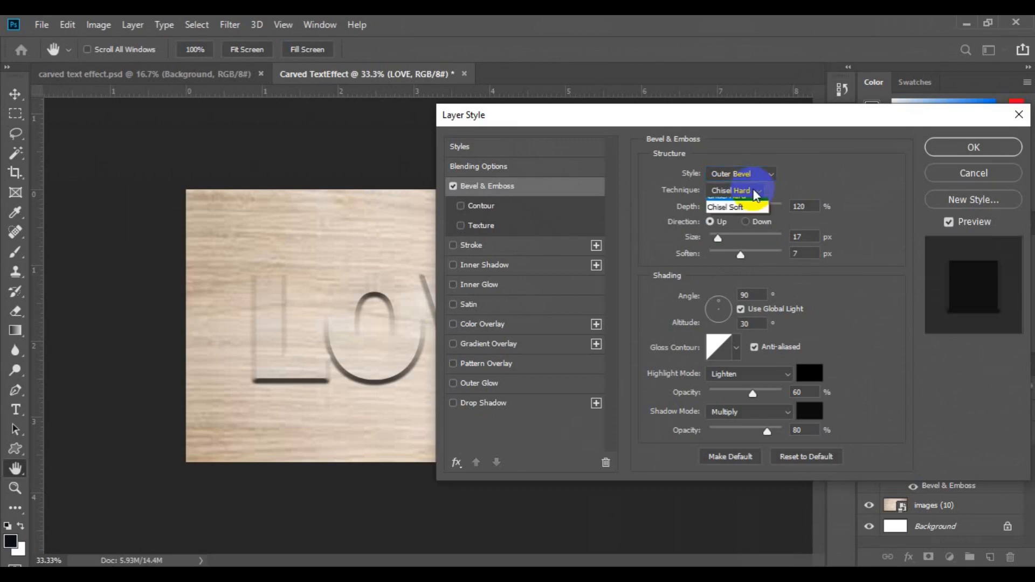
pyautogui.click(748, 214)
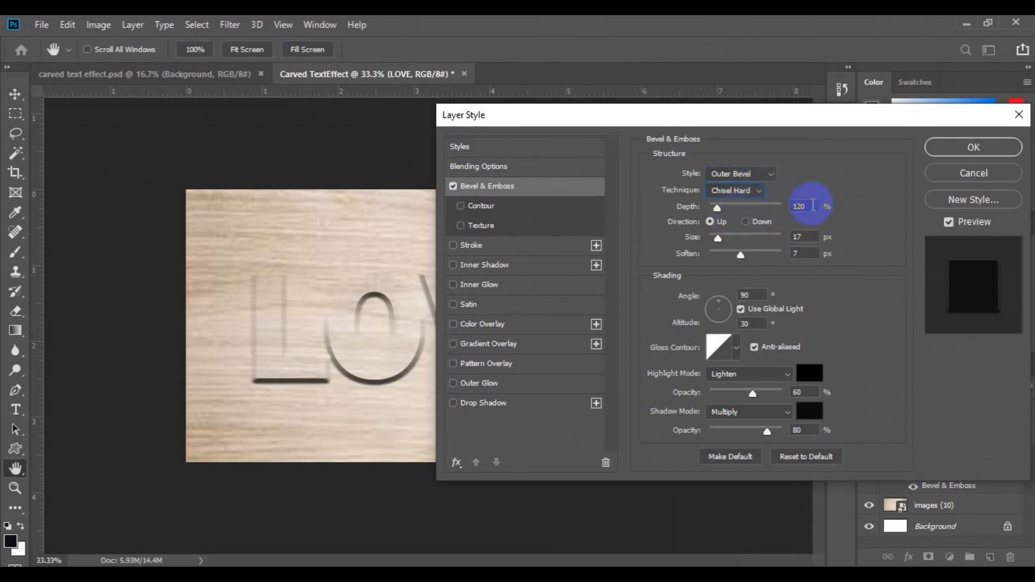
pyautogui.moveTo(813, 206); pyautogui.dragTo(787, 253)
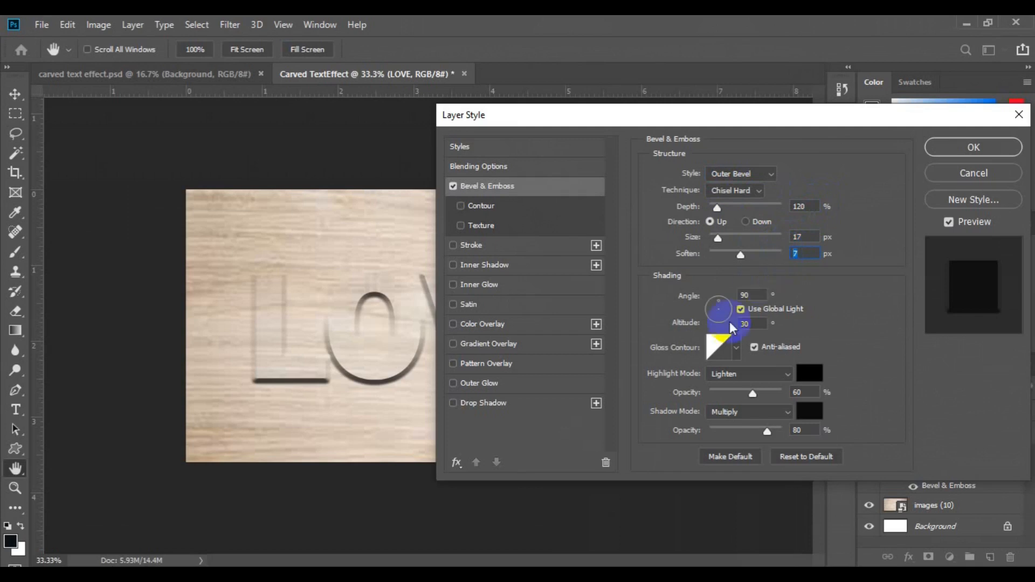
# Set the bevel shading to a 90° global light angle, black Lighten highlights at 60% opacity and Multiply shadows at 80%
pyautogui.moveTo(756, 291); pyautogui.dragTo(732, 293)
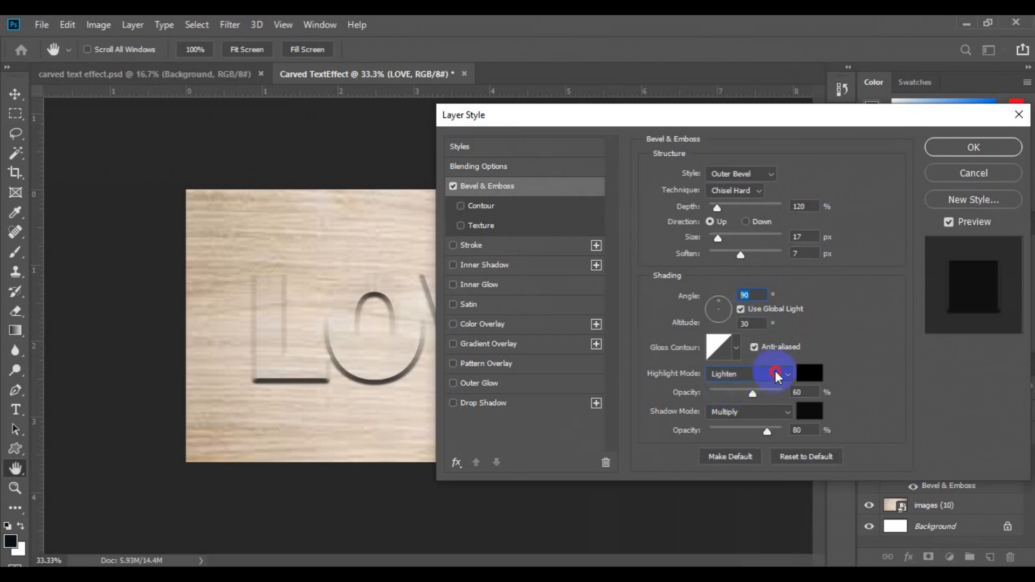
pyautogui.click(776, 372)
pyautogui.click(744, 305)
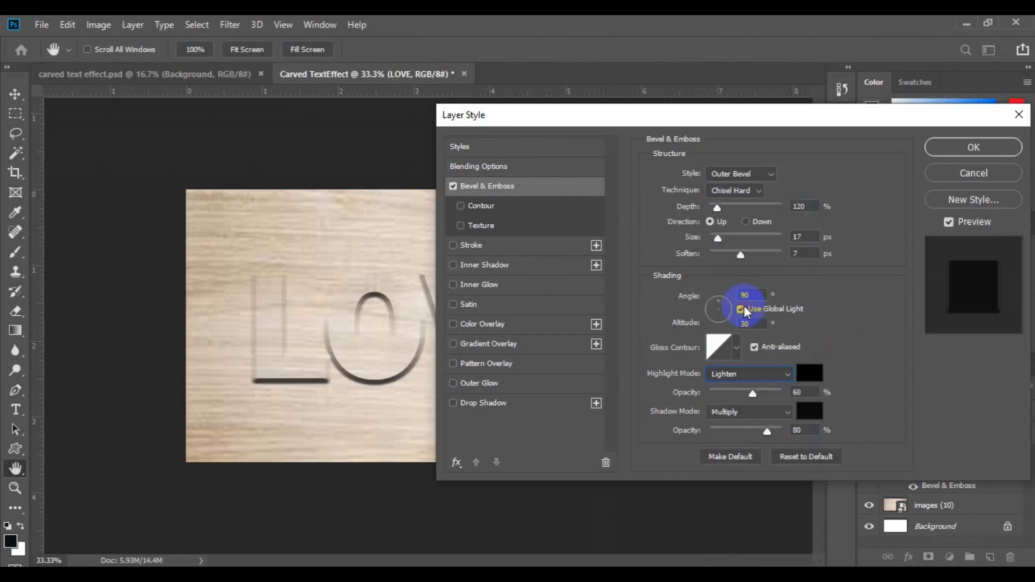
pyautogui.click(810, 374)
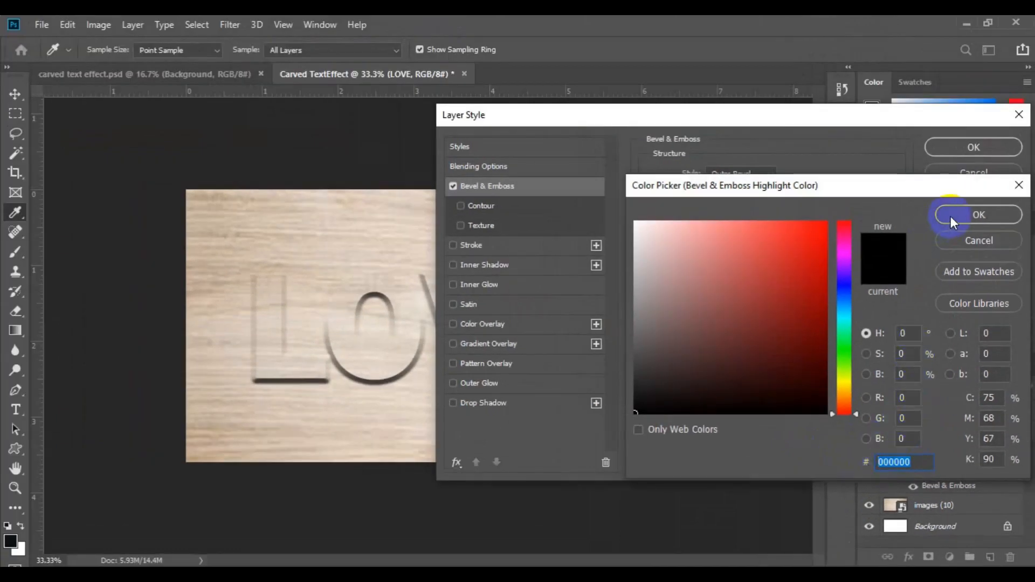
pyautogui.click(951, 216)
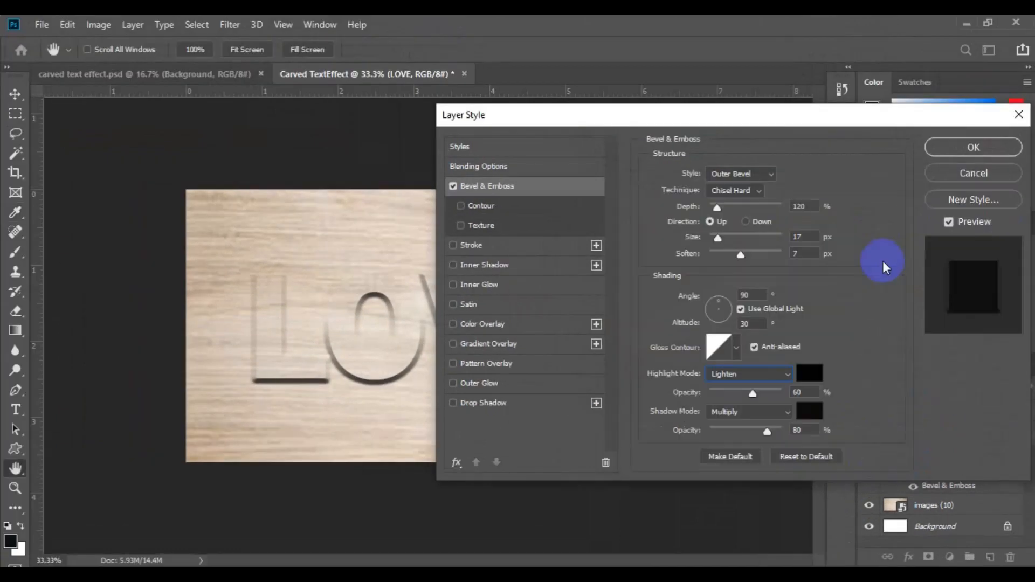
pyautogui.click(785, 414)
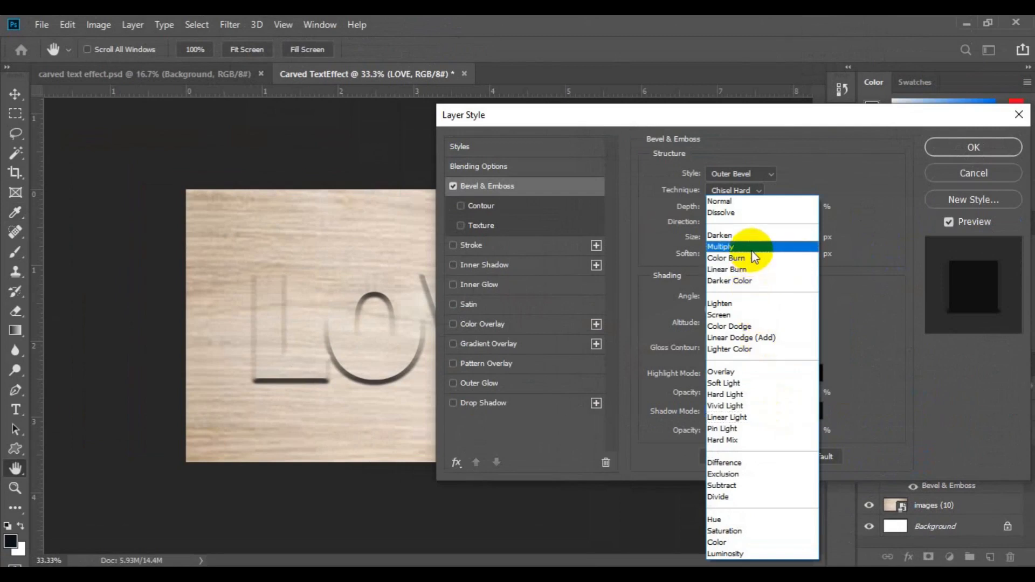
pyautogui.click(751, 249)
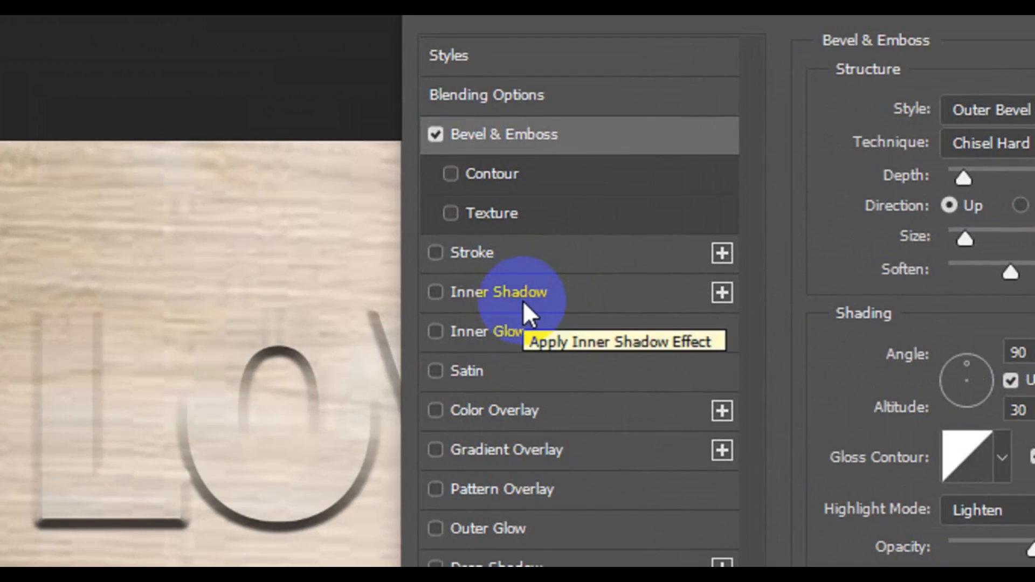
# Add a black Inner Shadow to the text with the Luminosity blend mode at 100% opacity
pyautogui.click(523, 300)
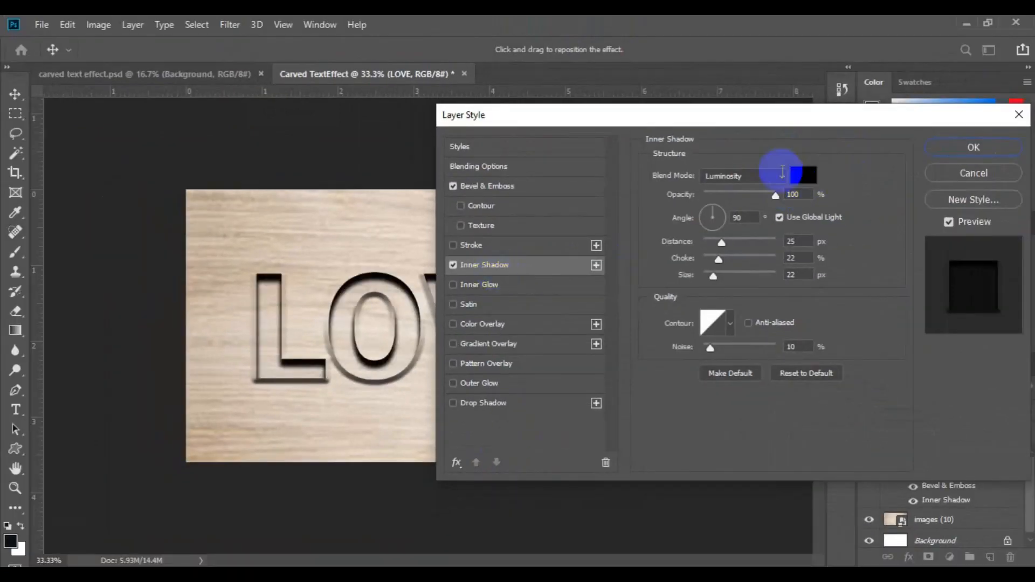
pyautogui.click(781, 176)
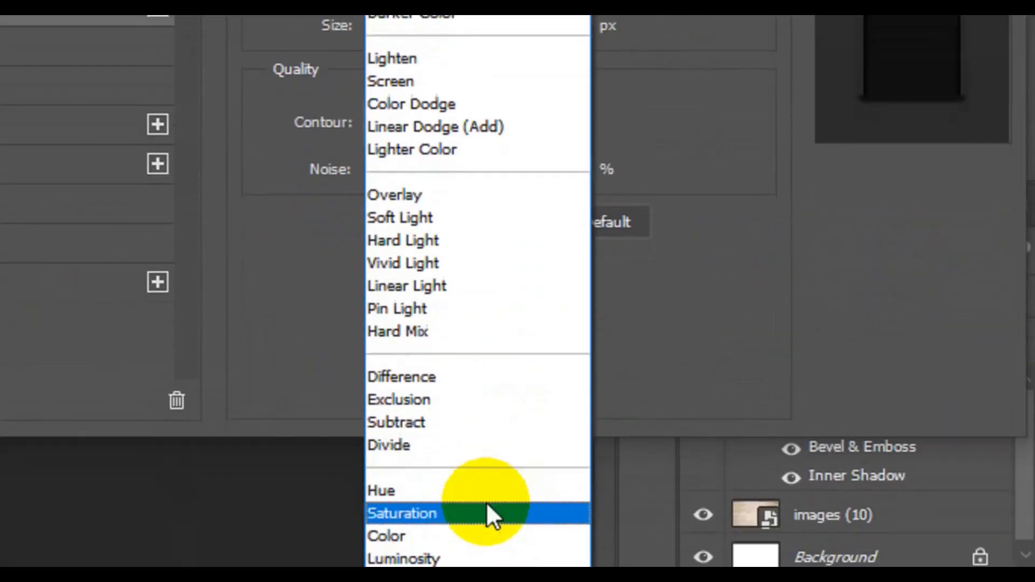
pyautogui.click(485, 517)
pyautogui.click(576, 248)
pyautogui.moveTo(804, 198); pyautogui.dragTo(785, 202)
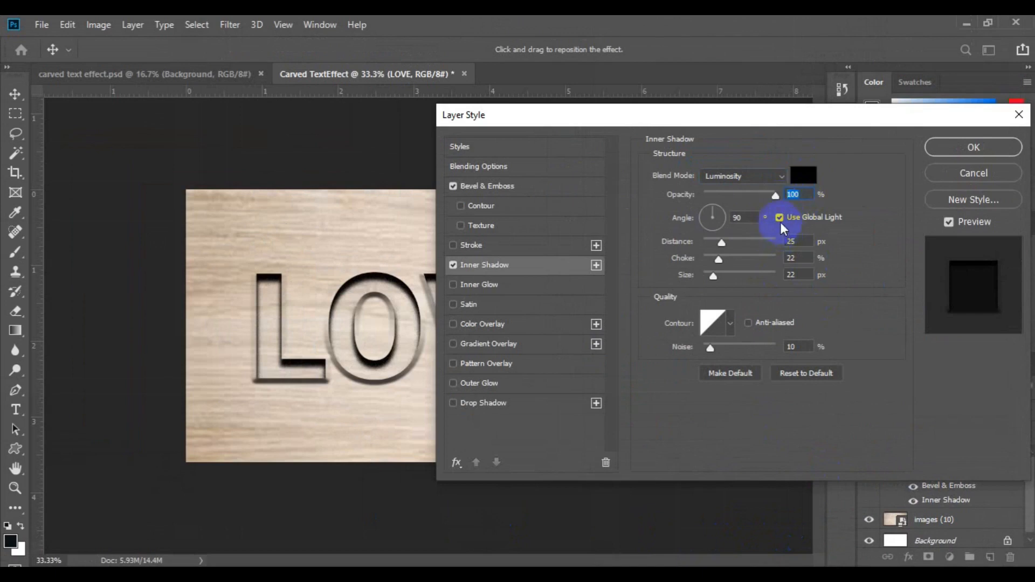
# Set the Inner Shadow to a 90° angle, distance 25 px, choke 22%, size 22 px, linear contour and 10% noise
pyautogui.moveTo(751, 220); pyautogui.dragTo(728, 222)
pyautogui.click(788, 253)
pyautogui.moveTo(801, 241); pyautogui.dragTo(789, 274)
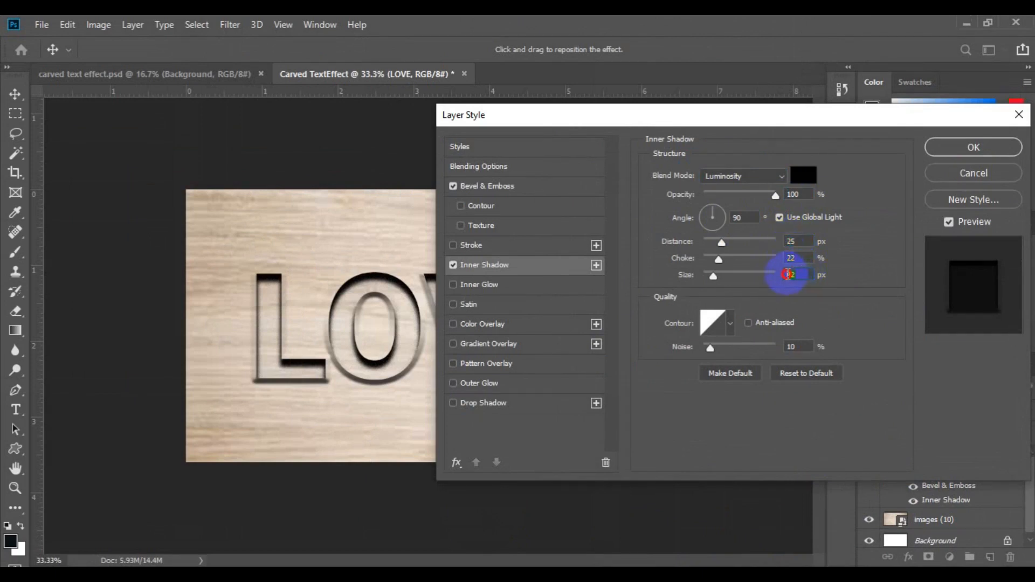
pyautogui.click(731, 323)
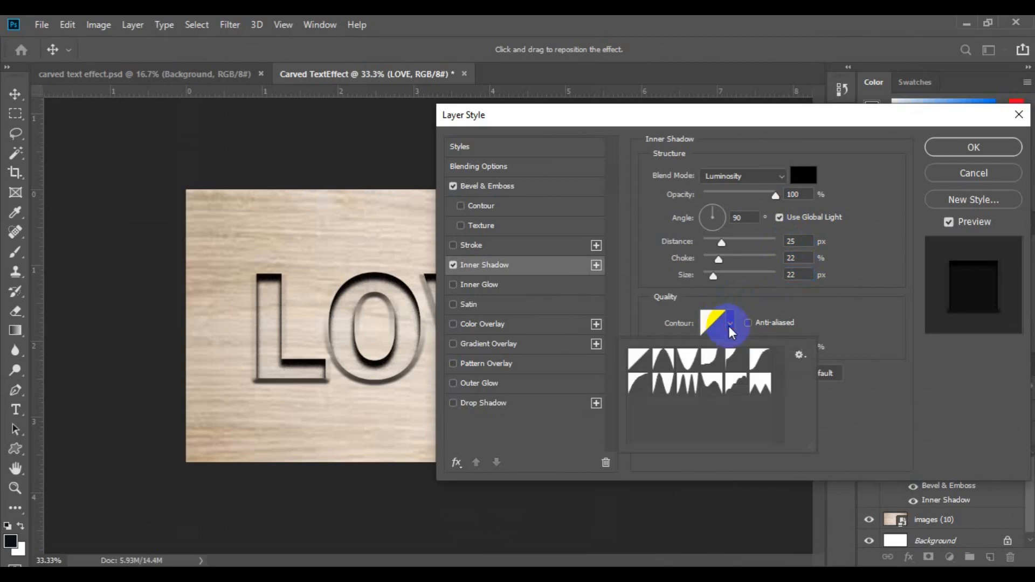
pyautogui.click(649, 319)
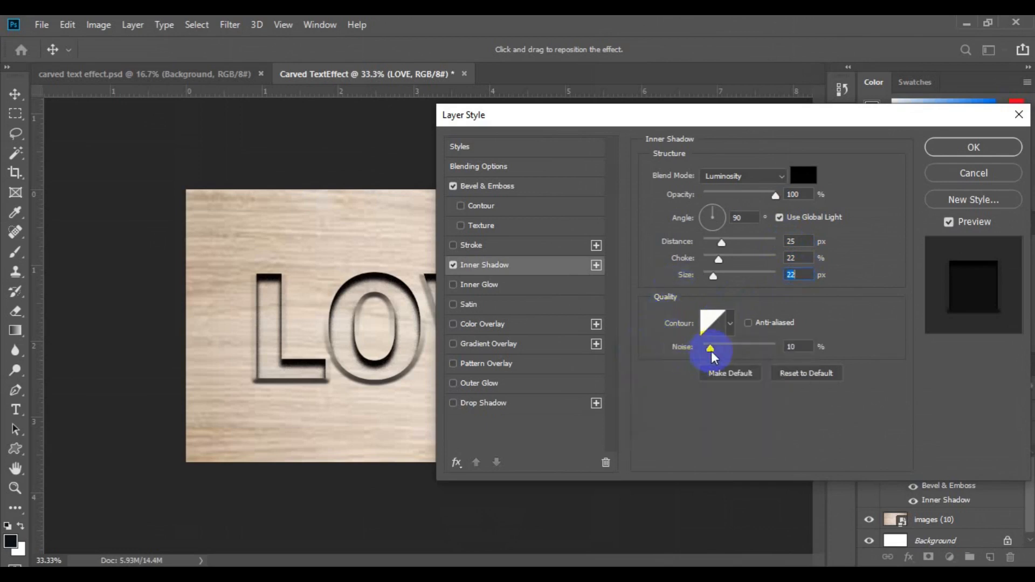
pyautogui.click(788, 347)
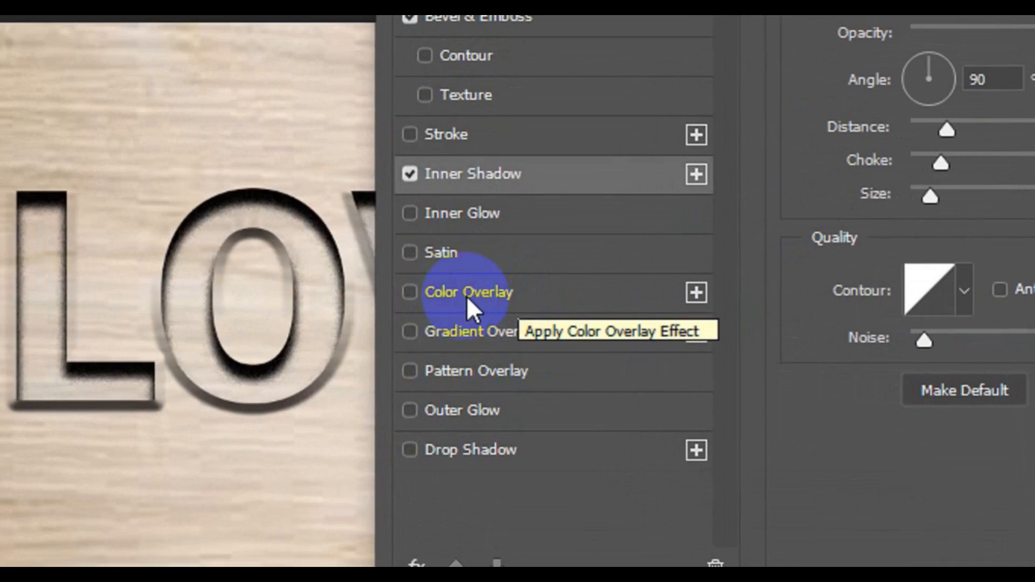
# Add a black Color Overlay to the text with the Overlay blend mode at 60% opacity
pyautogui.click(473, 292)
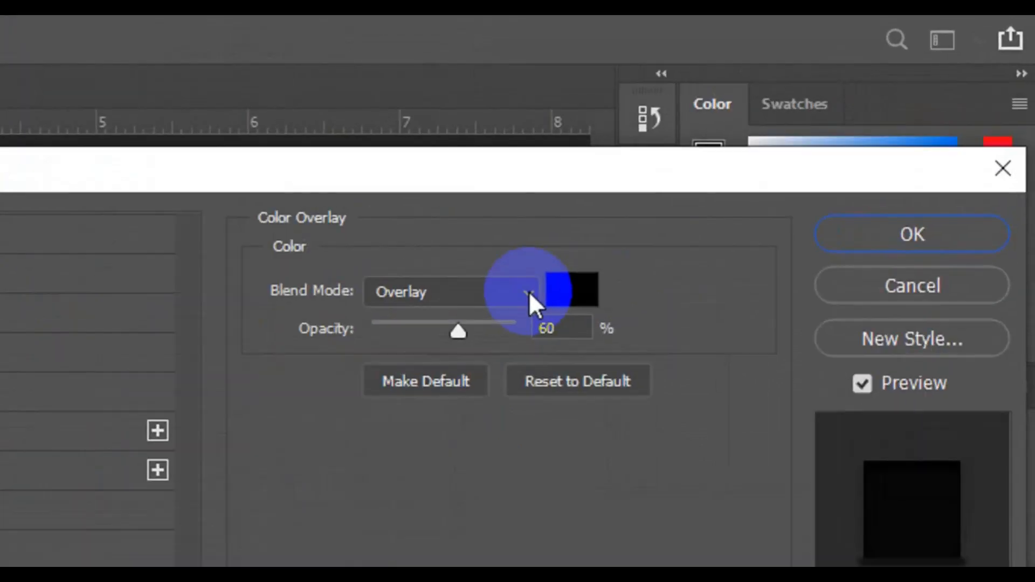
pyautogui.click(782, 175)
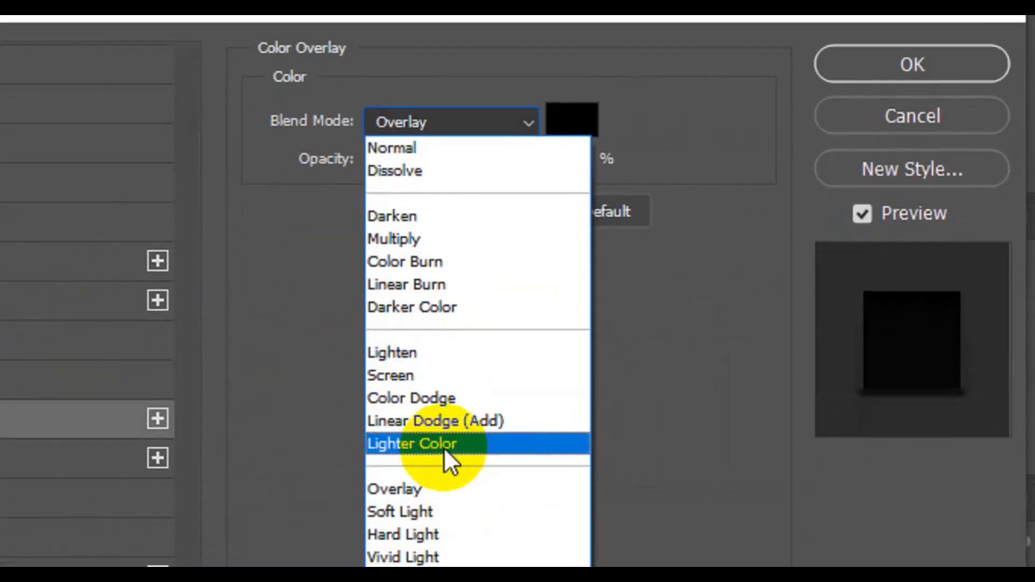
pyautogui.click(454, 442)
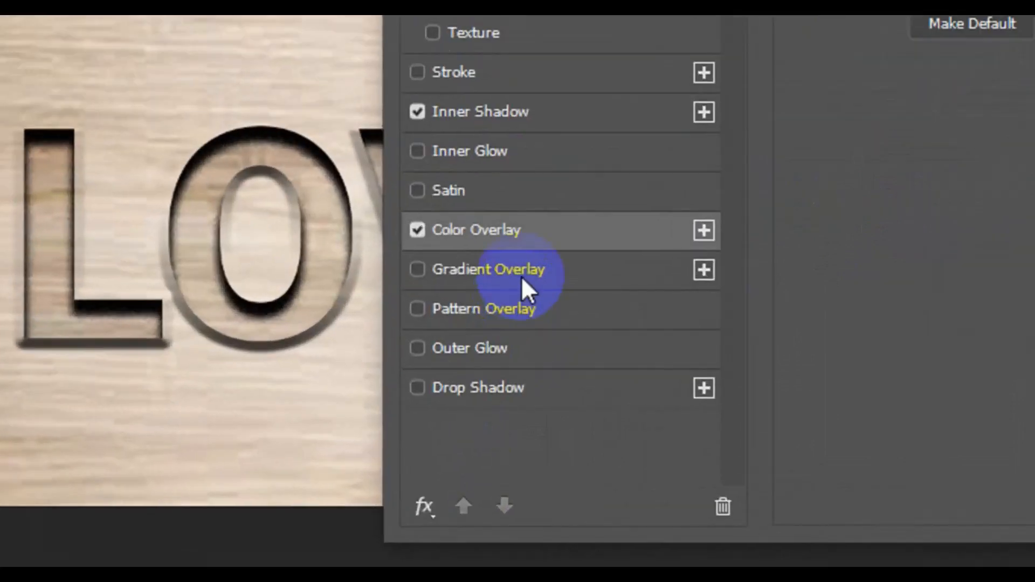
pyautogui.click(527, 267)
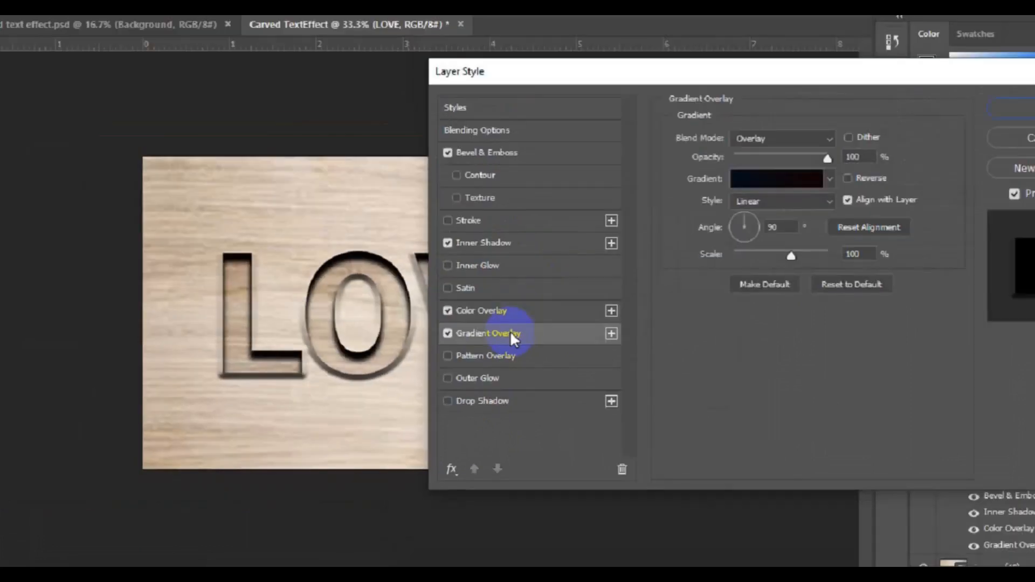
pyautogui.click(417, 269)
pyautogui.click(512, 230)
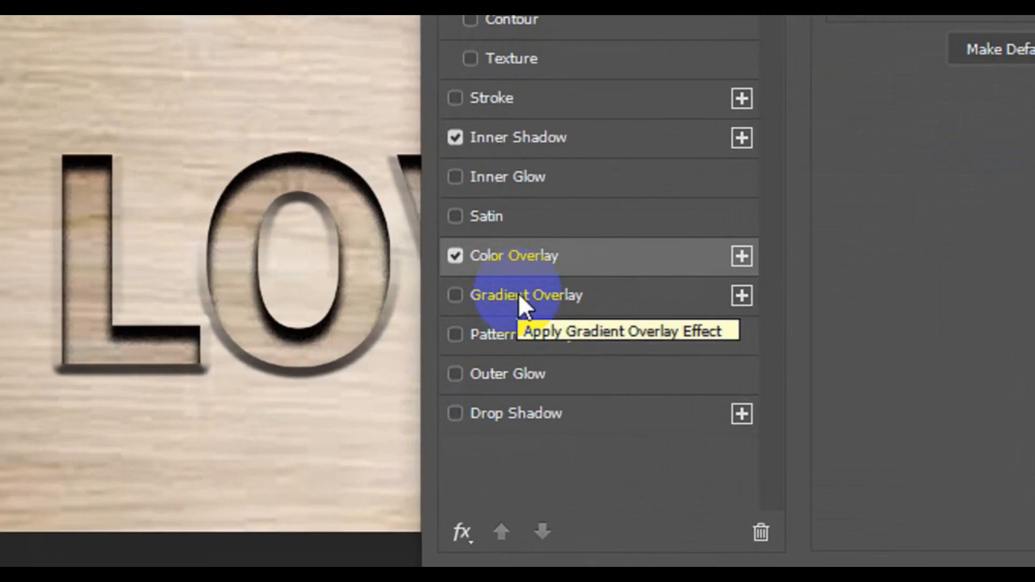
# Add a Gradient Overlay to the text in Overlay mode at 100% opacity, using the Linear style aligned with the layer
pyautogui.click(519, 295)
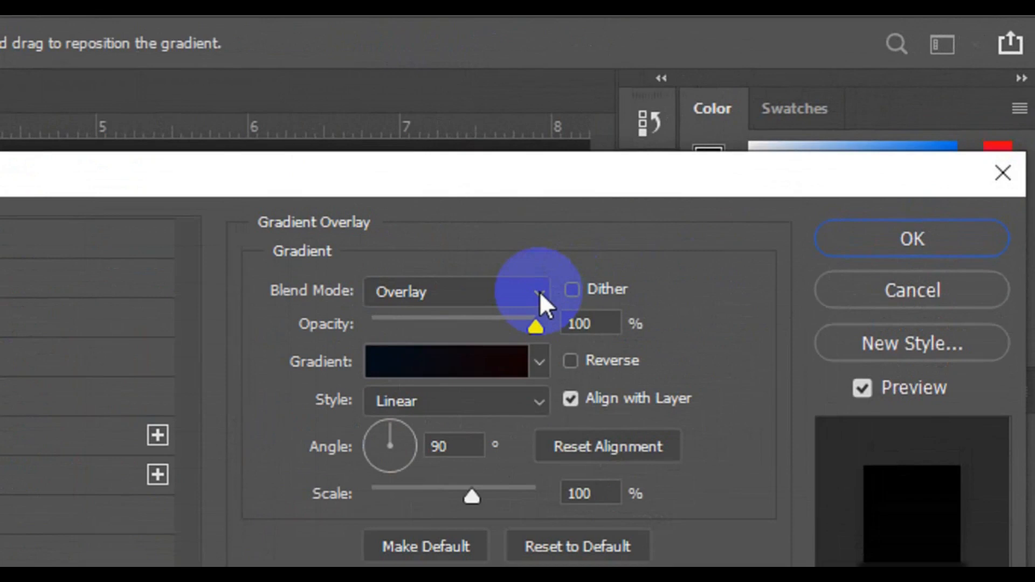
pyautogui.click(568, 277)
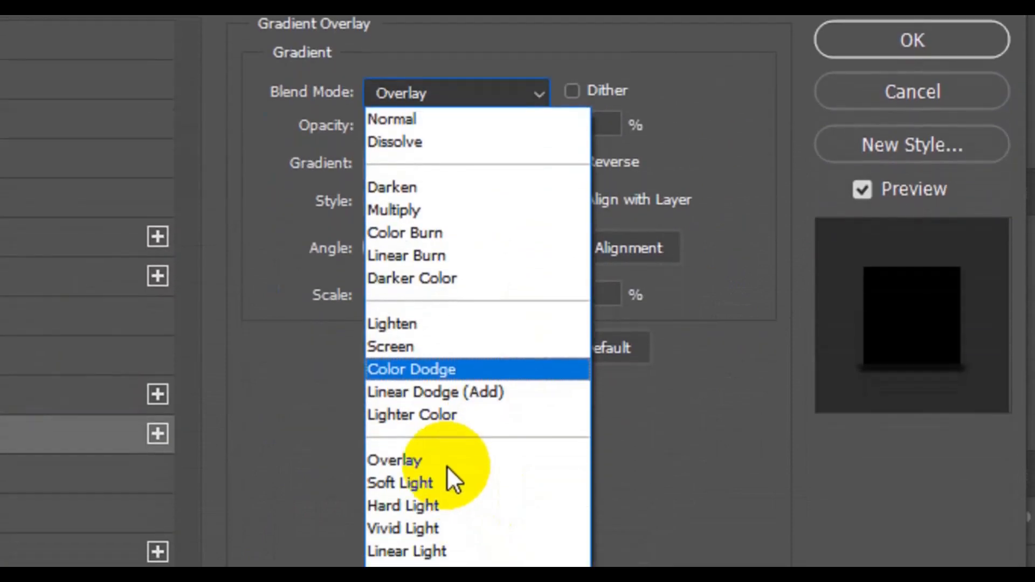
pyautogui.click(430, 521)
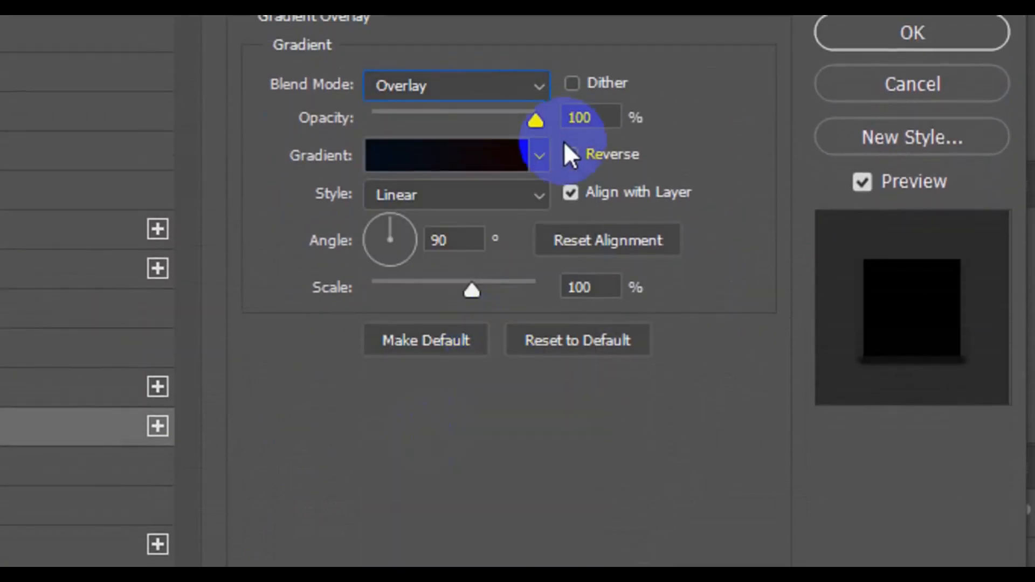
pyautogui.click(570, 199)
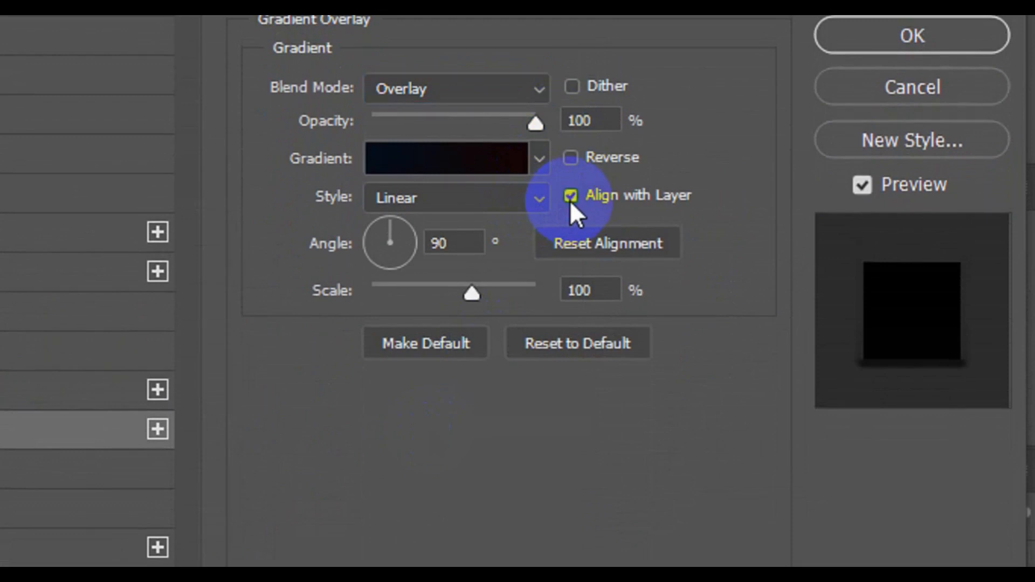
pyautogui.click(541, 202)
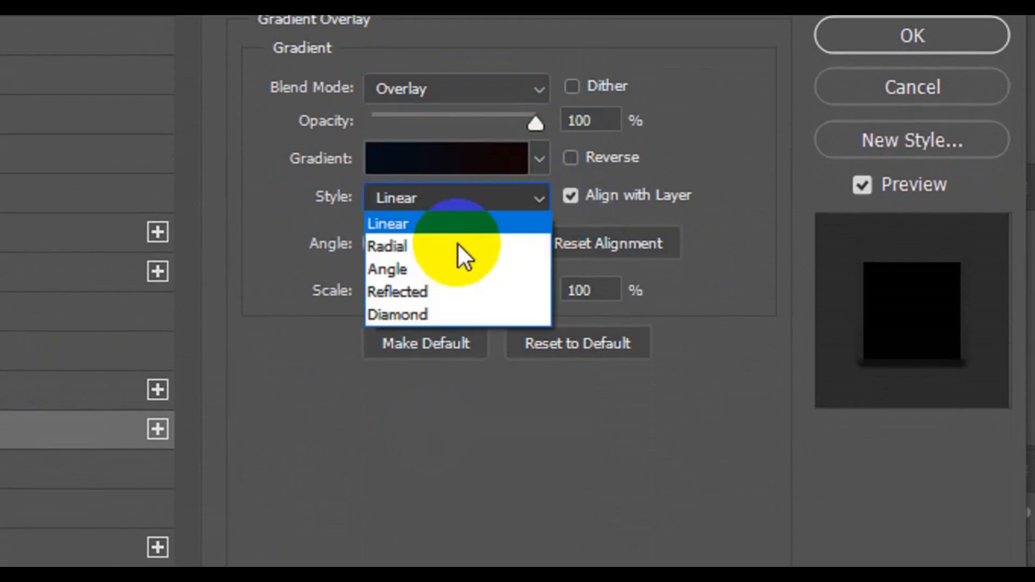
pyautogui.click(454, 226)
# Choose the near-black navy to dark red preset as the overlay gradient and set its scale to 100%
pyautogui.click(540, 158)
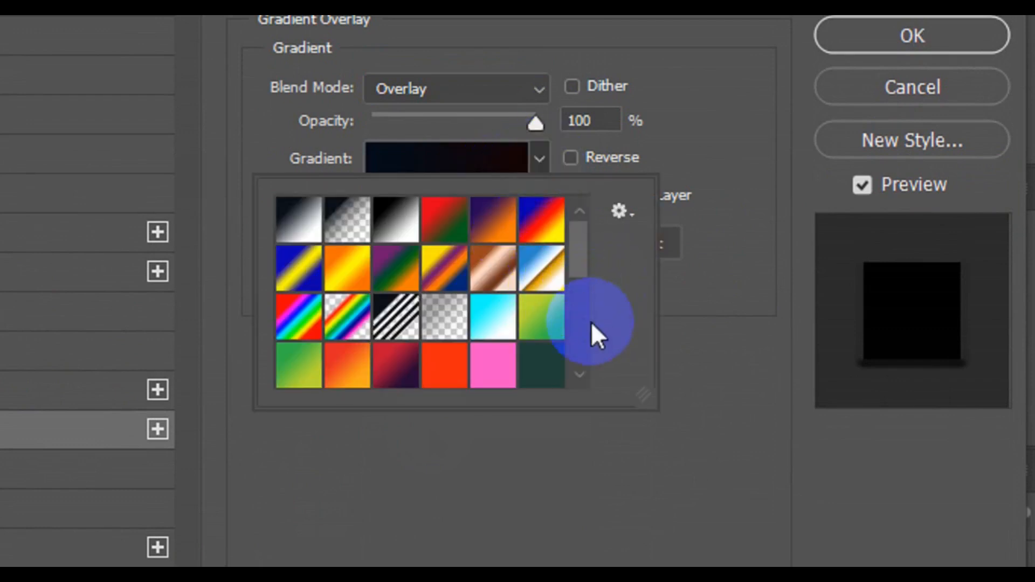
pyautogui.click(583, 355)
pyautogui.click(584, 355)
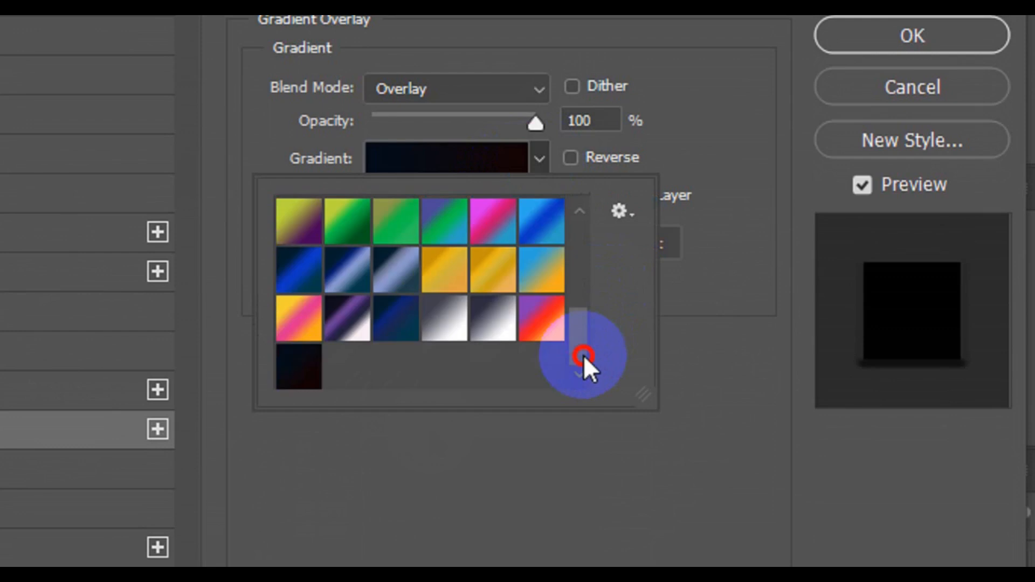
pyautogui.click(310, 371)
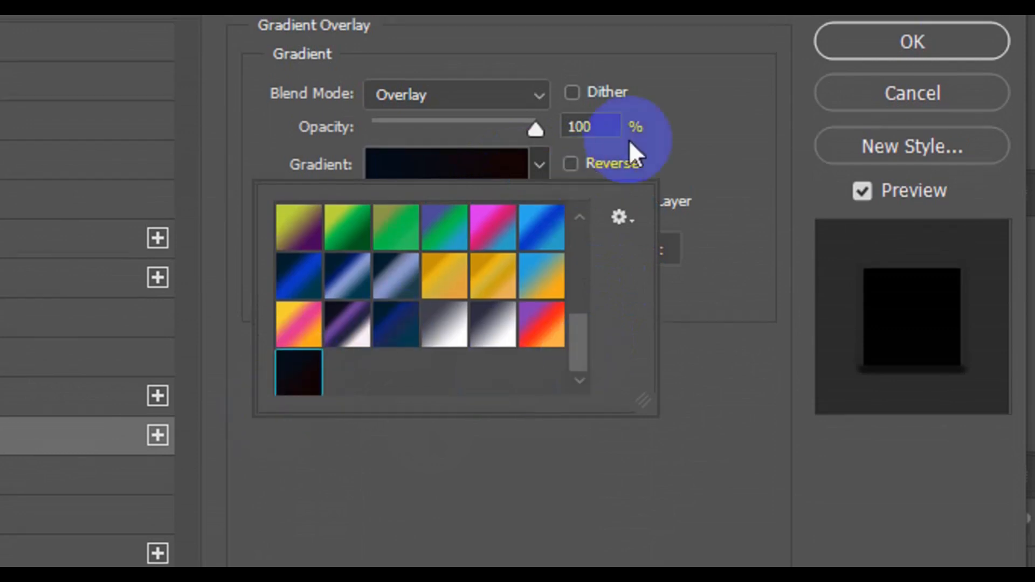
pyautogui.click(663, 122)
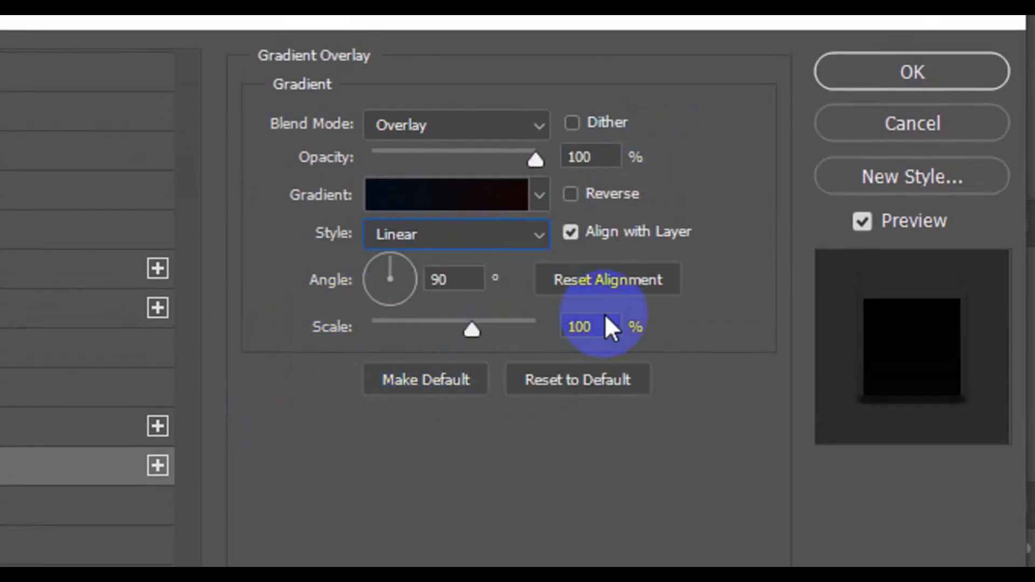
pyautogui.moveTo(611, 331); pyautogui.dragTo(536, 345)
pyautogui.click(472, 336)
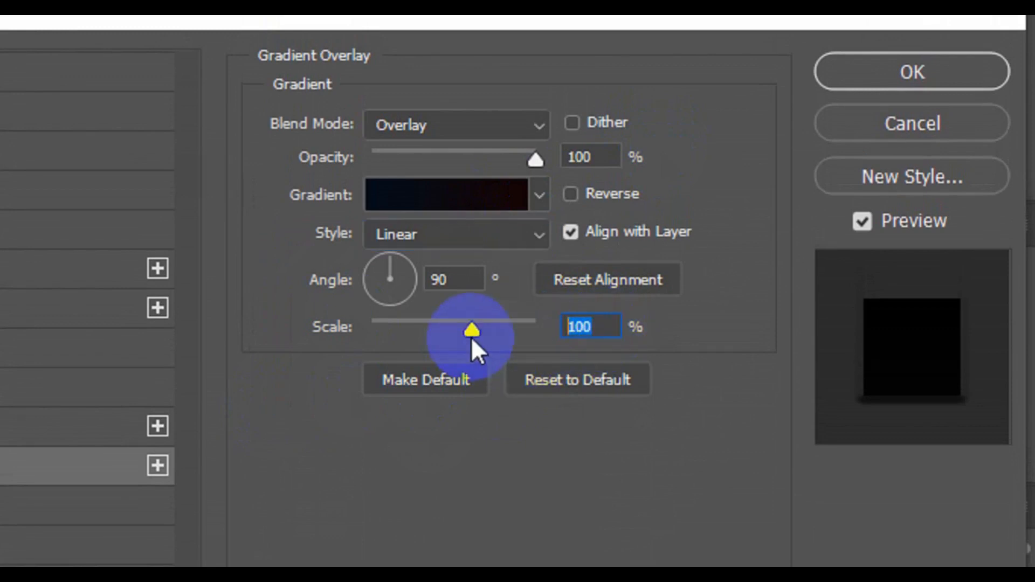
# Set the Gradient Overlay scale to 106% and apply the layer styles to the LOVE text
pyautogui.moveTo(474, 336); pyautogui.dragTo(479, 335)
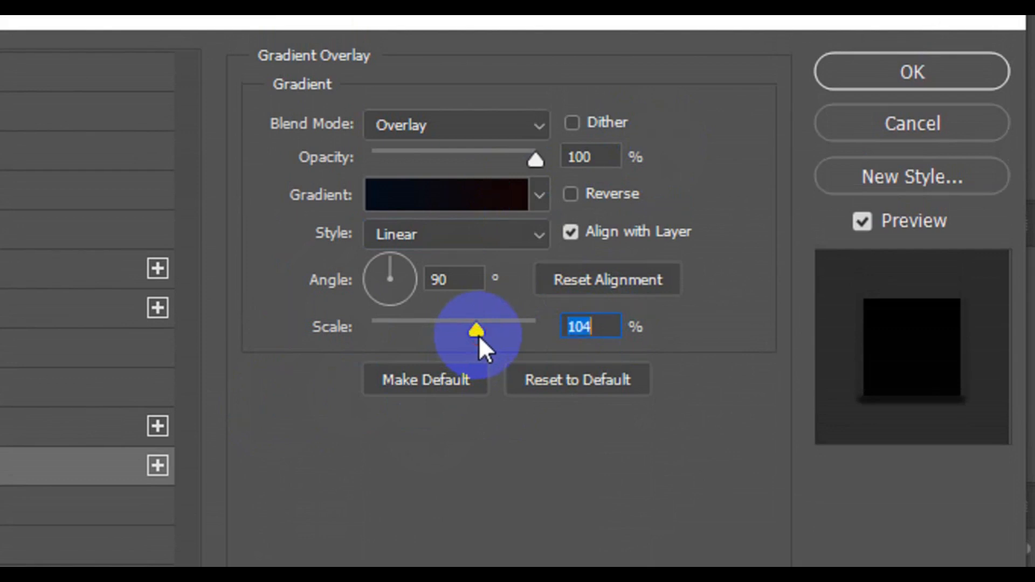
pyautogui.moveTo(480, 326); pyautogui.dragTo(481, 326)
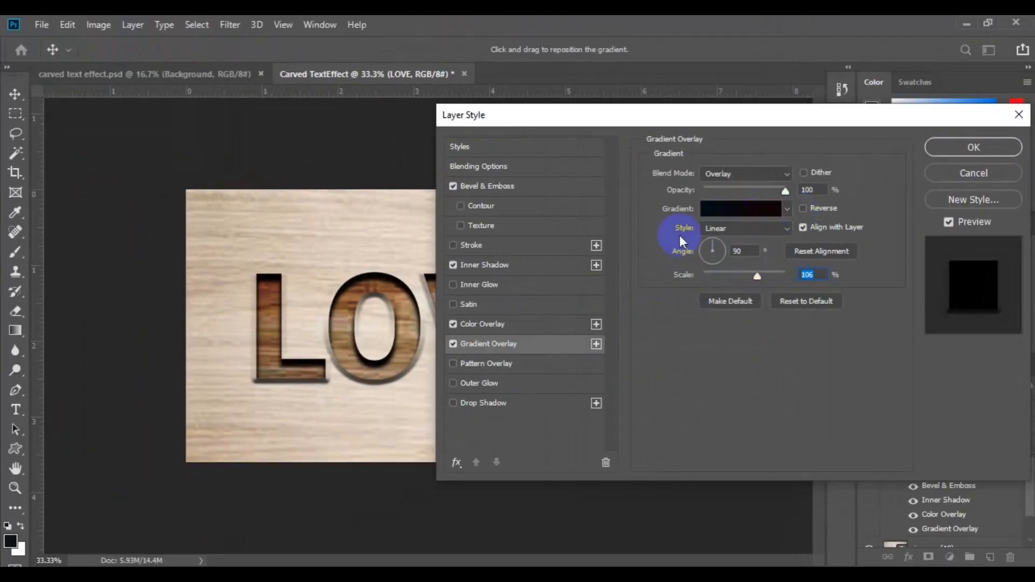
pyautogui.click(957, 151)
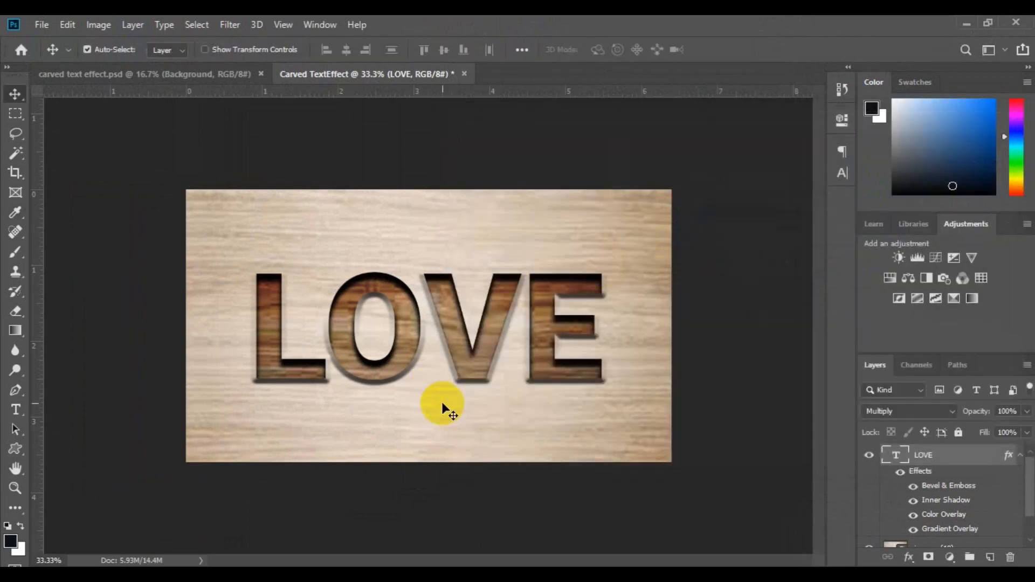
# Group the LOVE text layer together with the images (10) wood texture layer
pyautogui.hotkey('ctrl', '-')
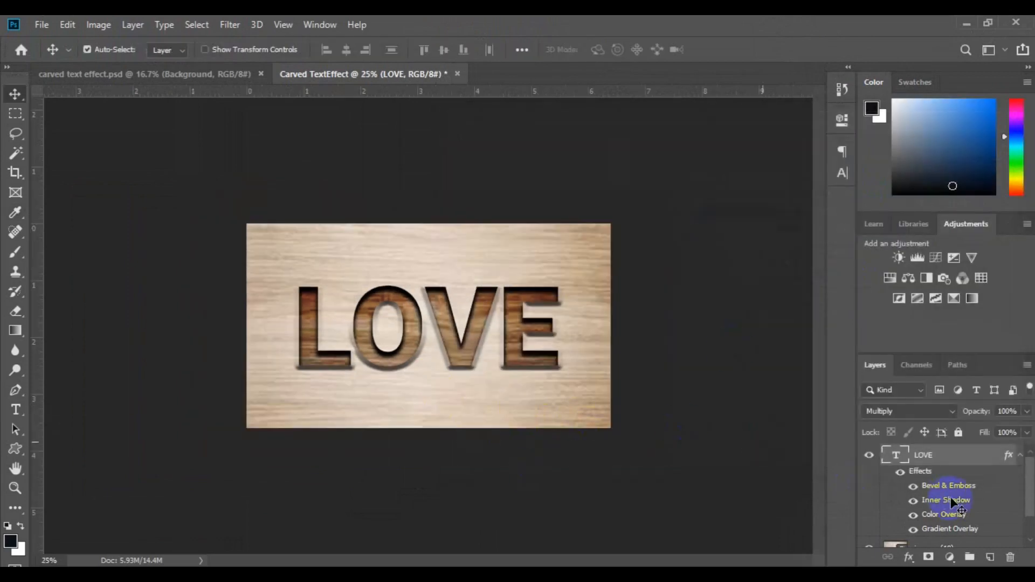
pyautogui.moveTo(1031, 515); pyautogui.dragTo(1030, 521)
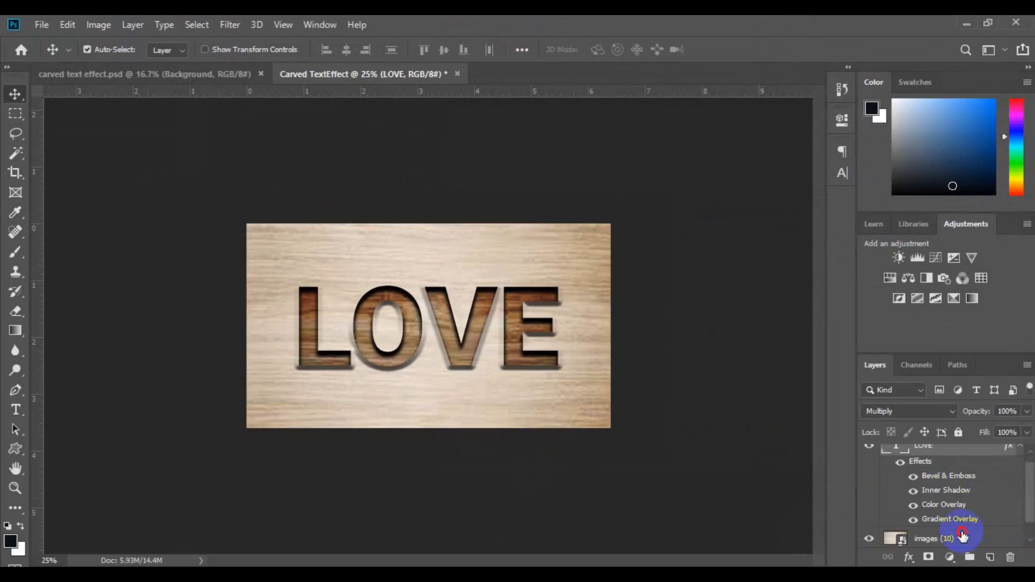
pyautogui.click(964, 537)
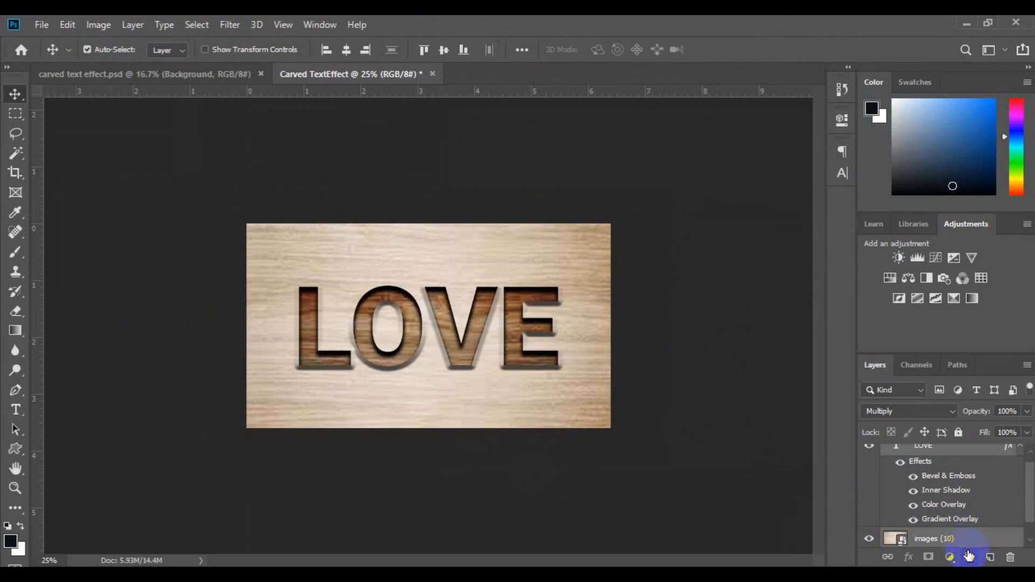
pyautogui.click(969, 556)
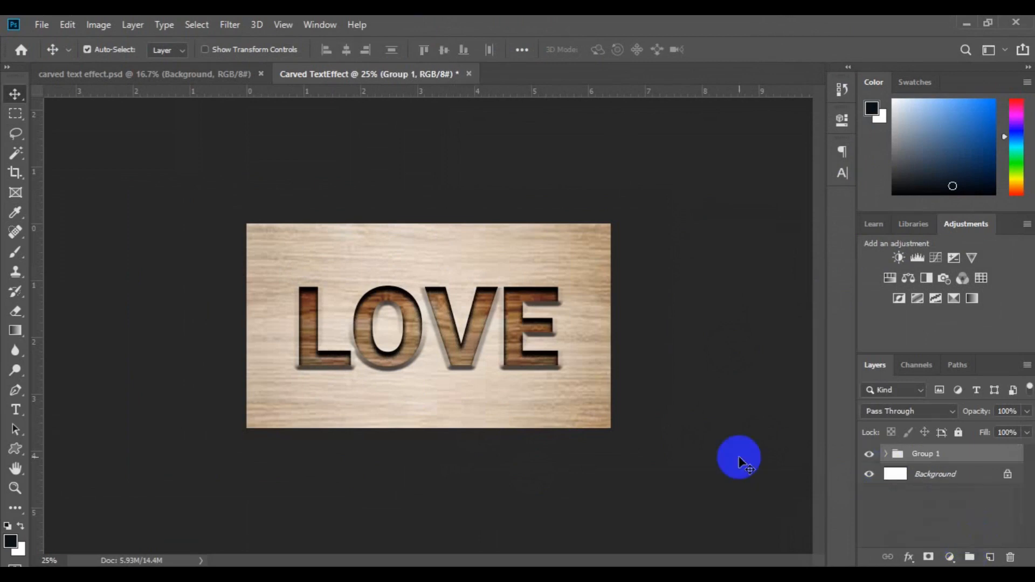
pyautogui.hotkey('ctrl', '0')
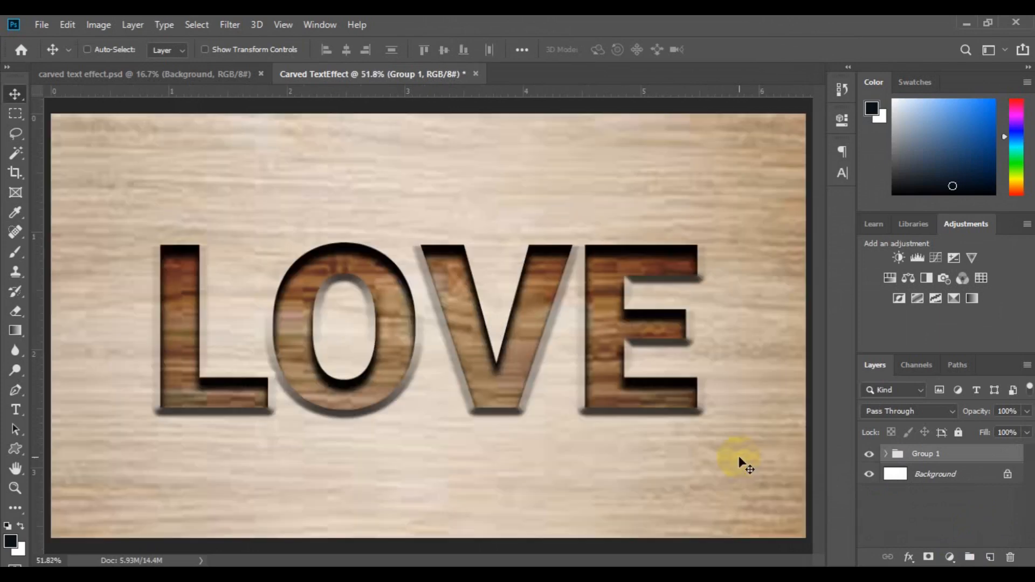
pyautogui.hotkey('ctrl', '-')
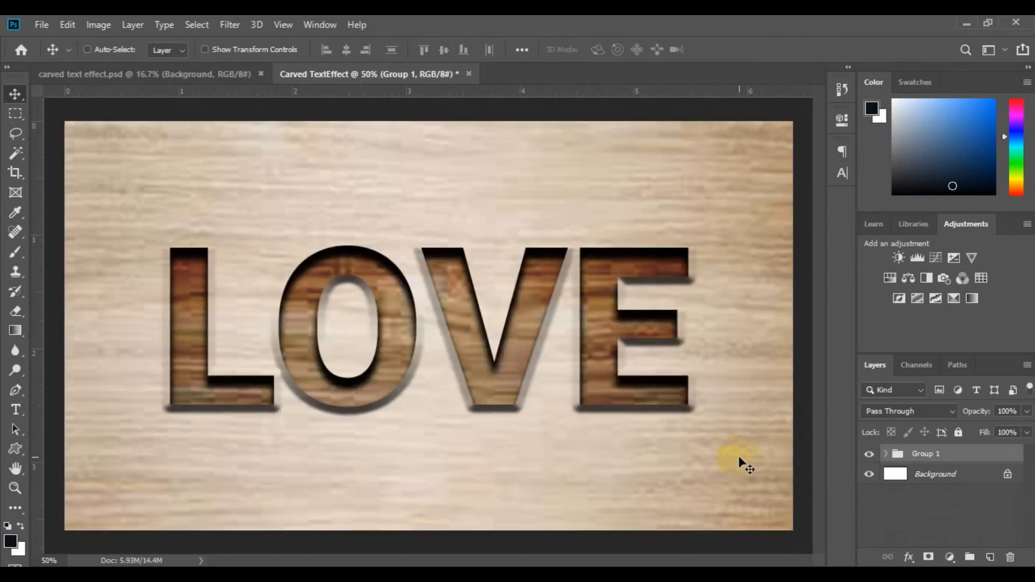
pyautogui.hotkey('ctrl', '-')
pyautogui.hotkey('ctrl', '-')
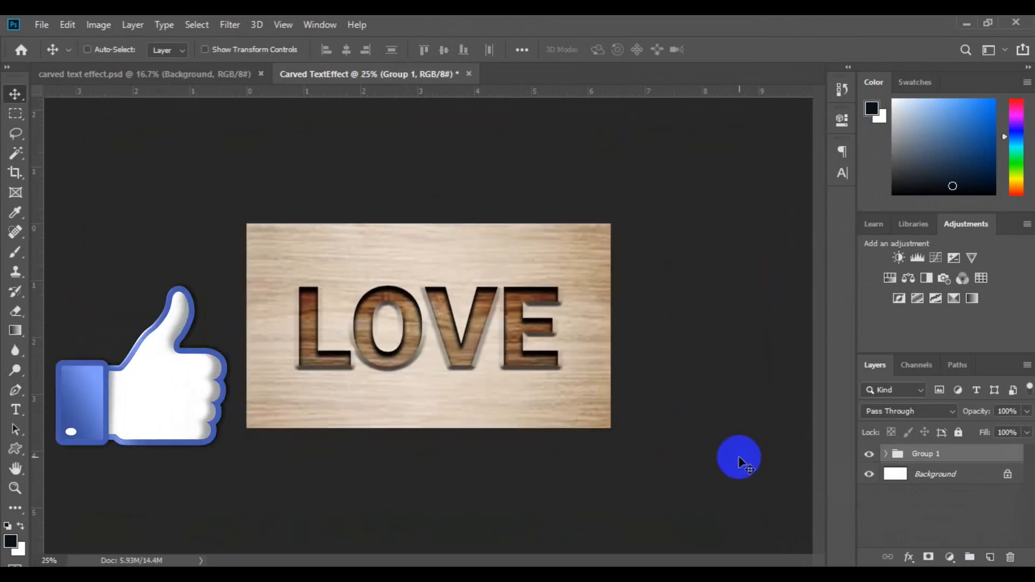
pyautogui.hotkey('ctrl', '-')
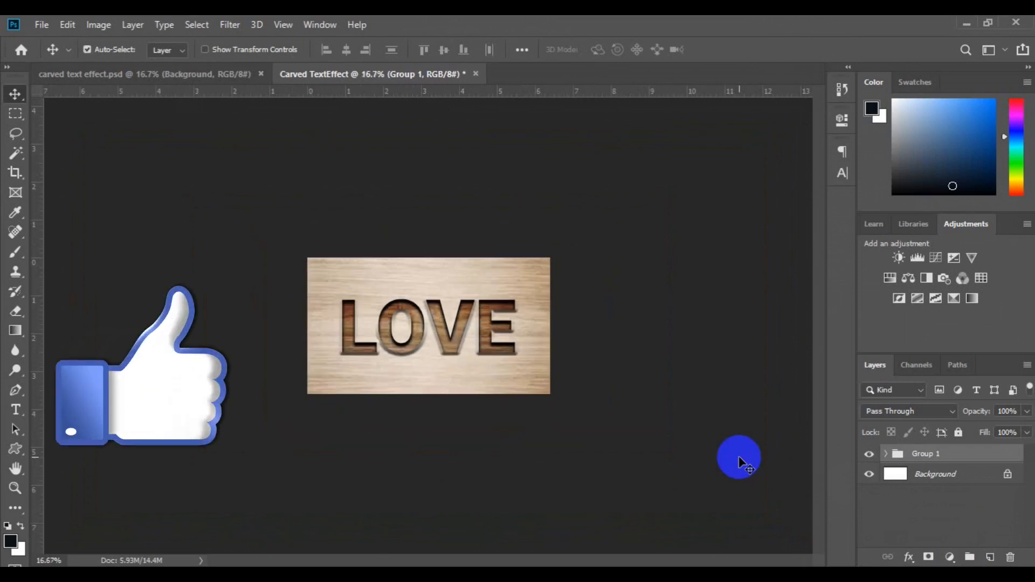